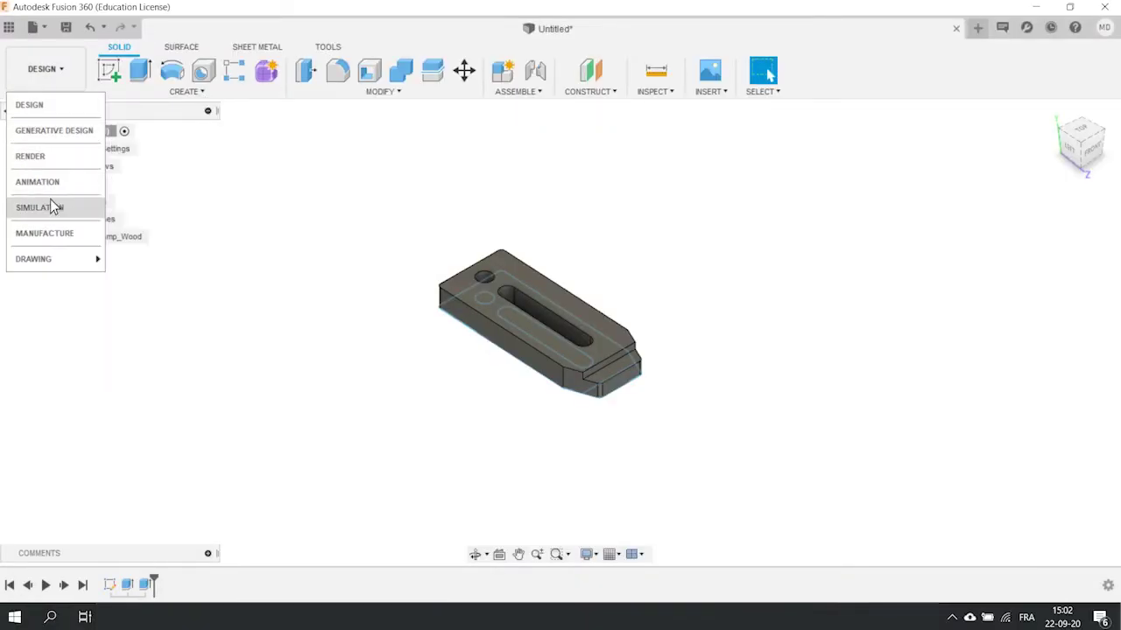
- Switch the slotted clamp model to the MANUFACTURE workspace from the workspace dropdown
click(48, 233)
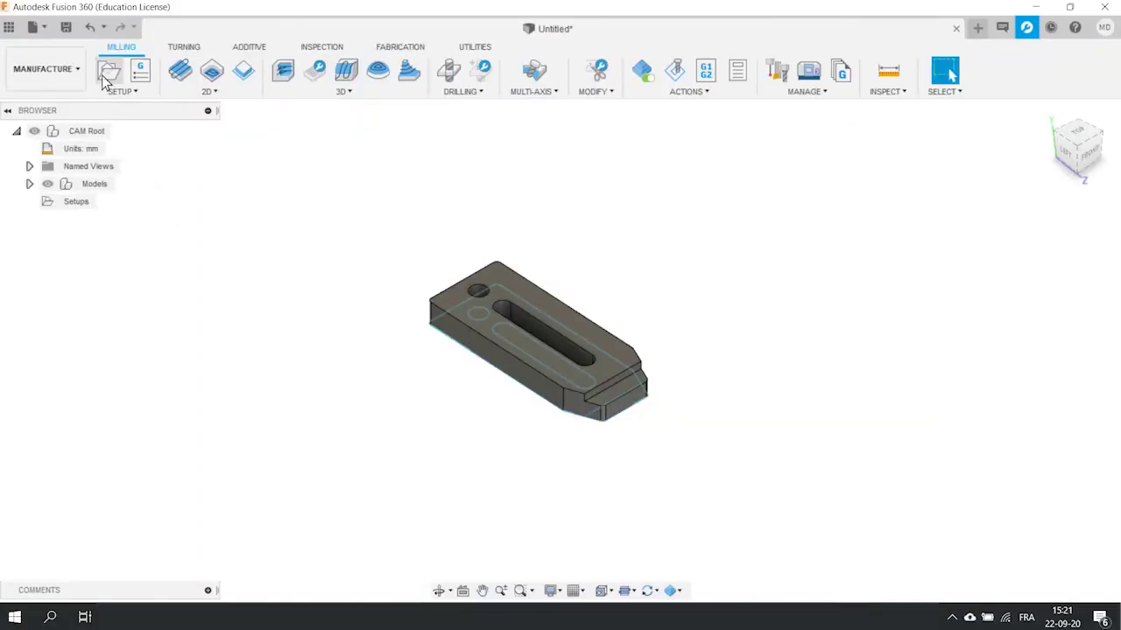
- Create a new setup oriented with Z from the vertical model edge and X from a sketch segment
click(105, 73)
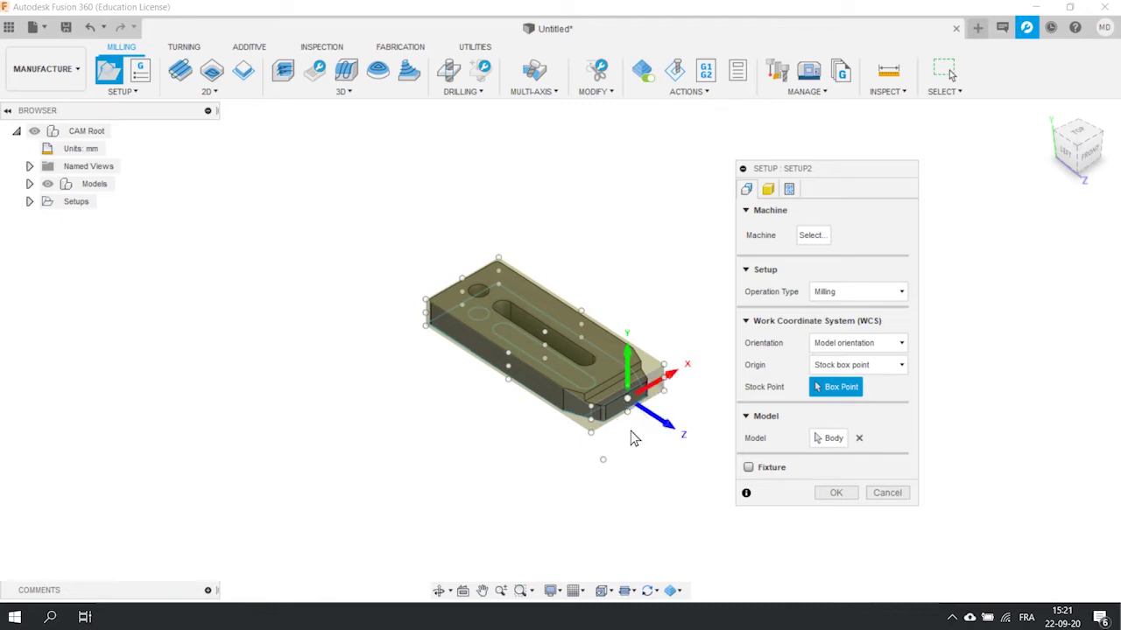
drag(871, 178, 826, 173)
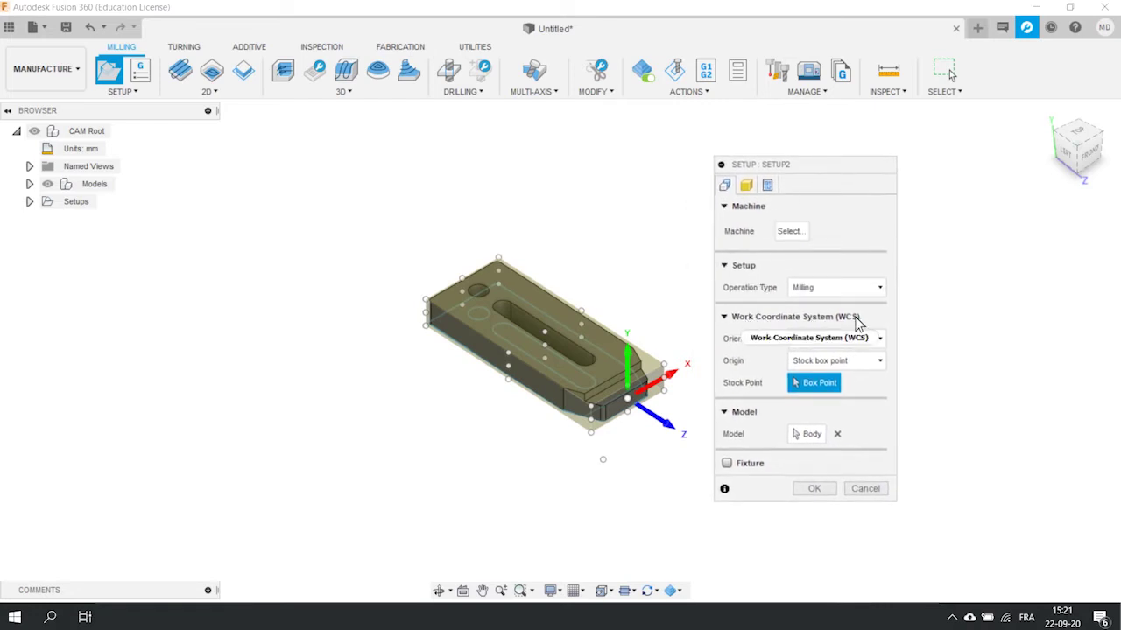
click(879, 340)
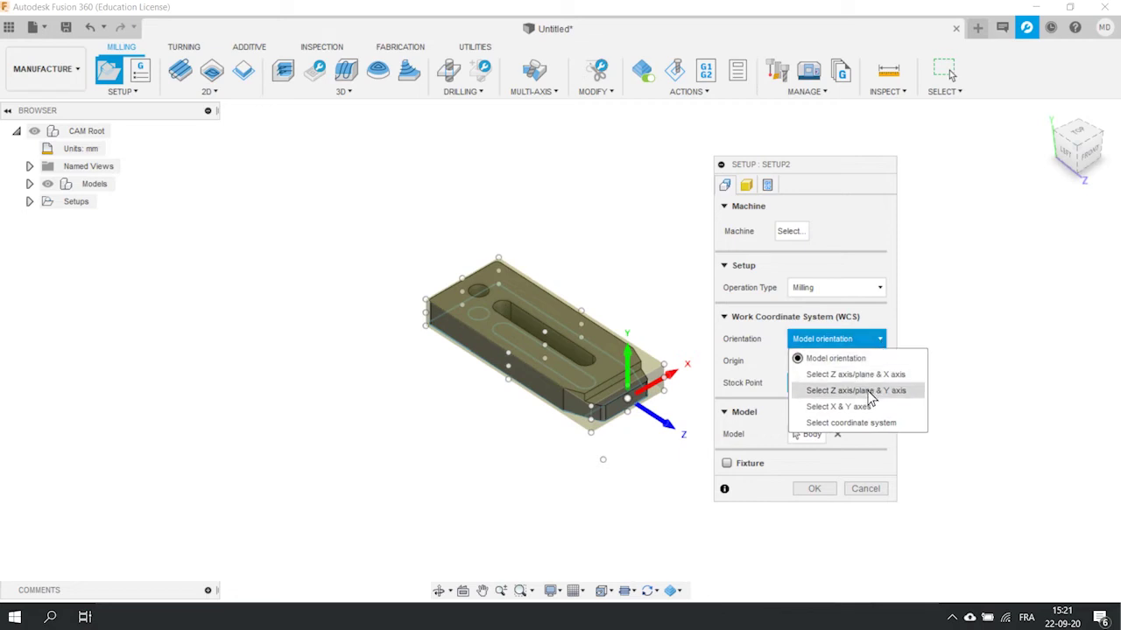
click(857, 375)
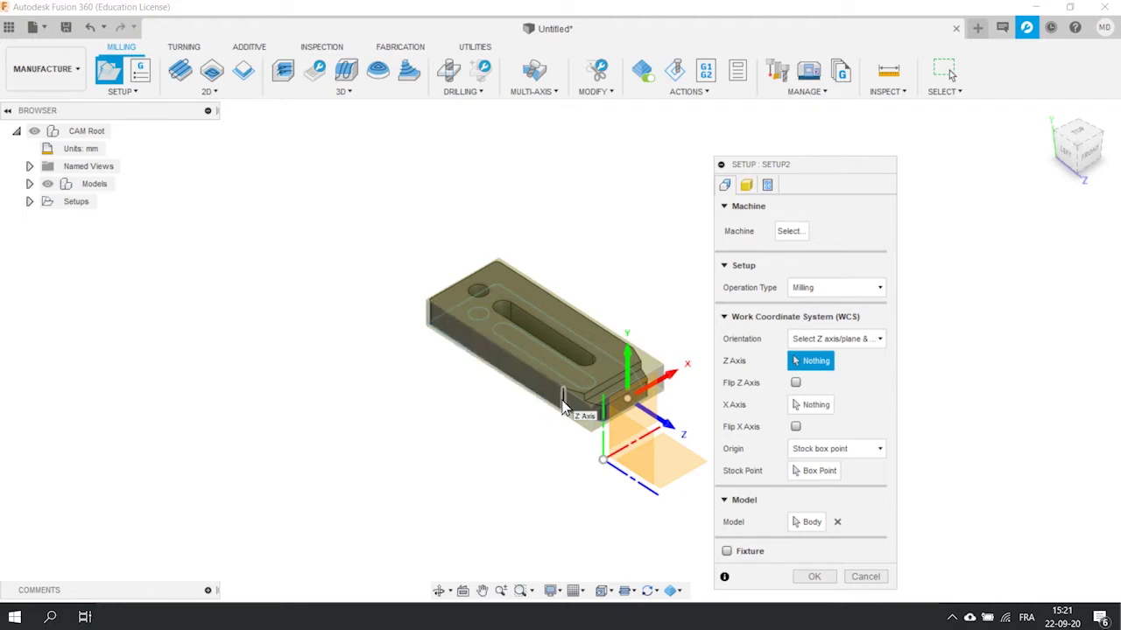
click(563, 408)
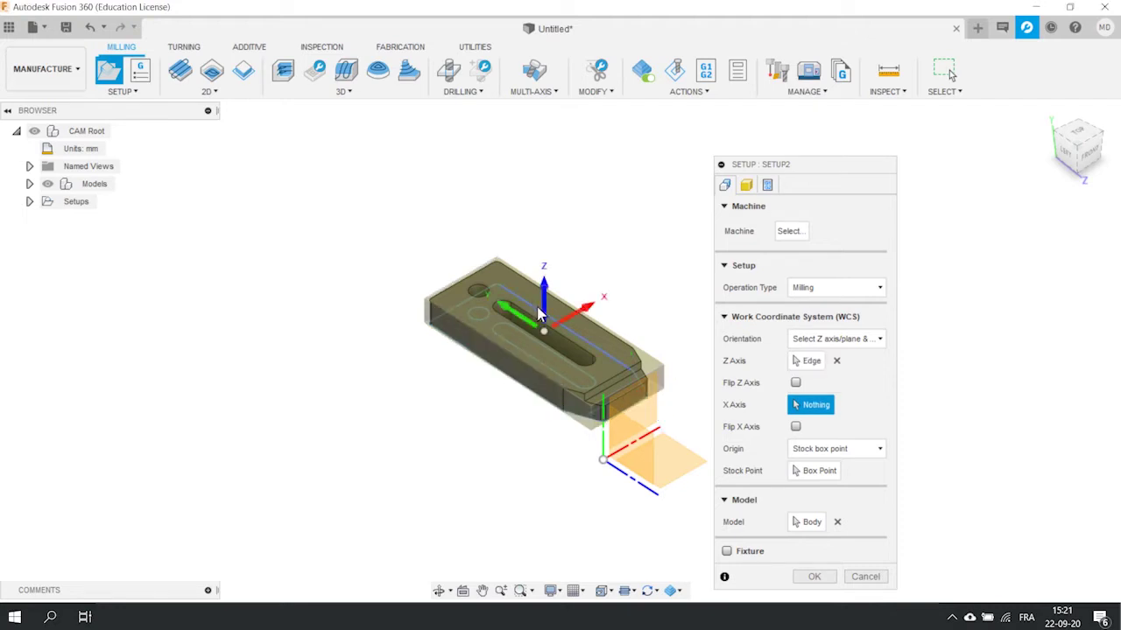
click(628, 402)
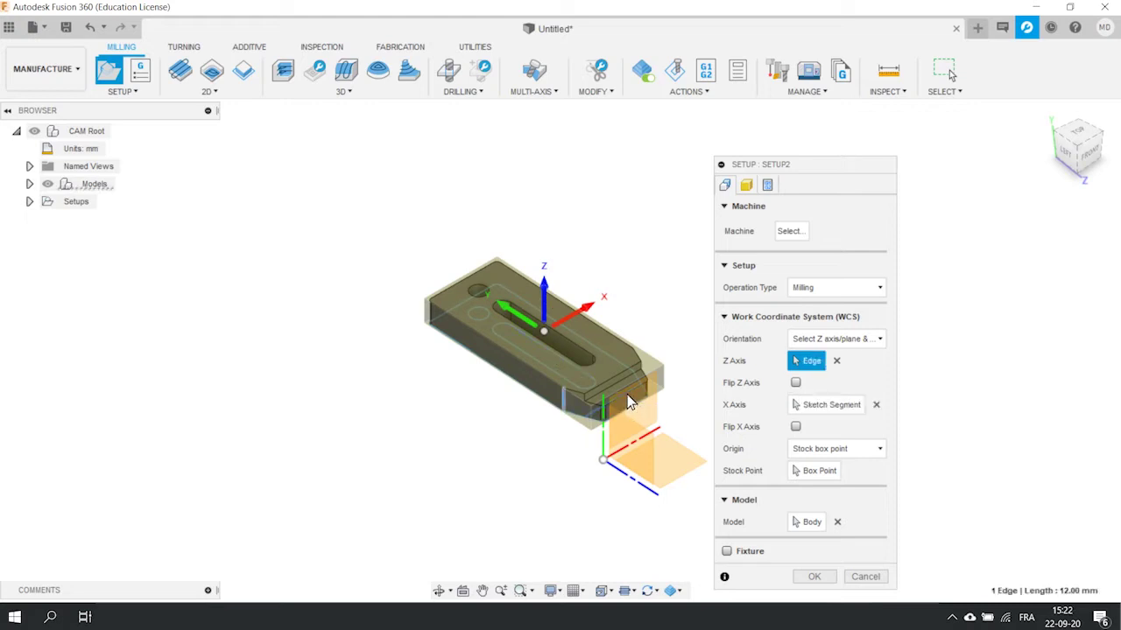
click(749, 189)
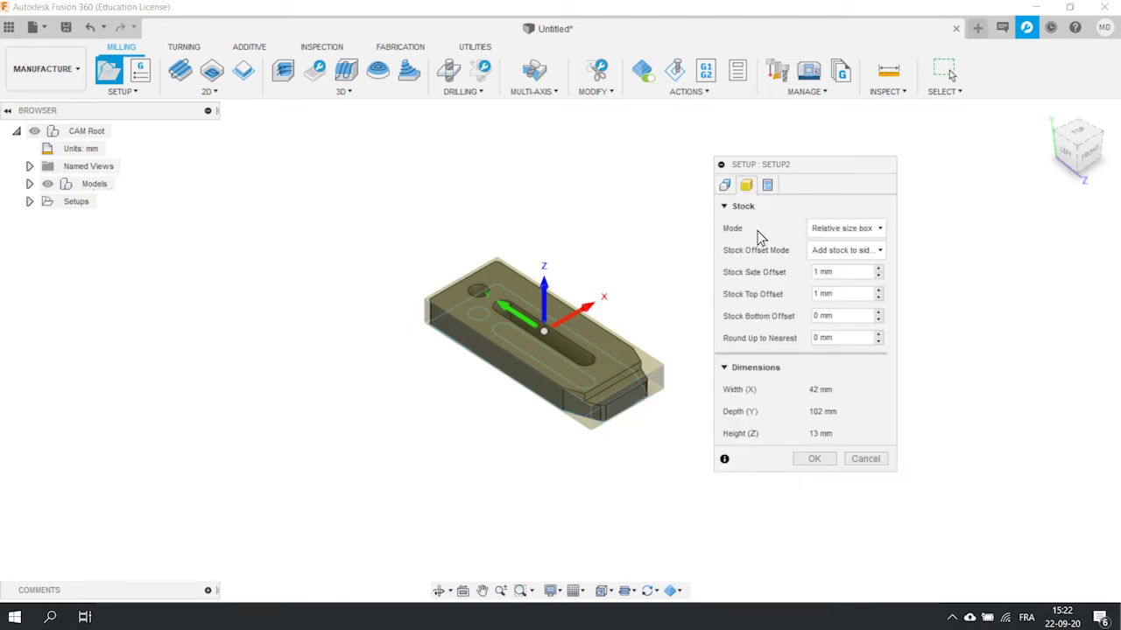
- Keep Relative size box stock and set the offset mode to add stock to all sides
click(878, 231)
click(878, 230)
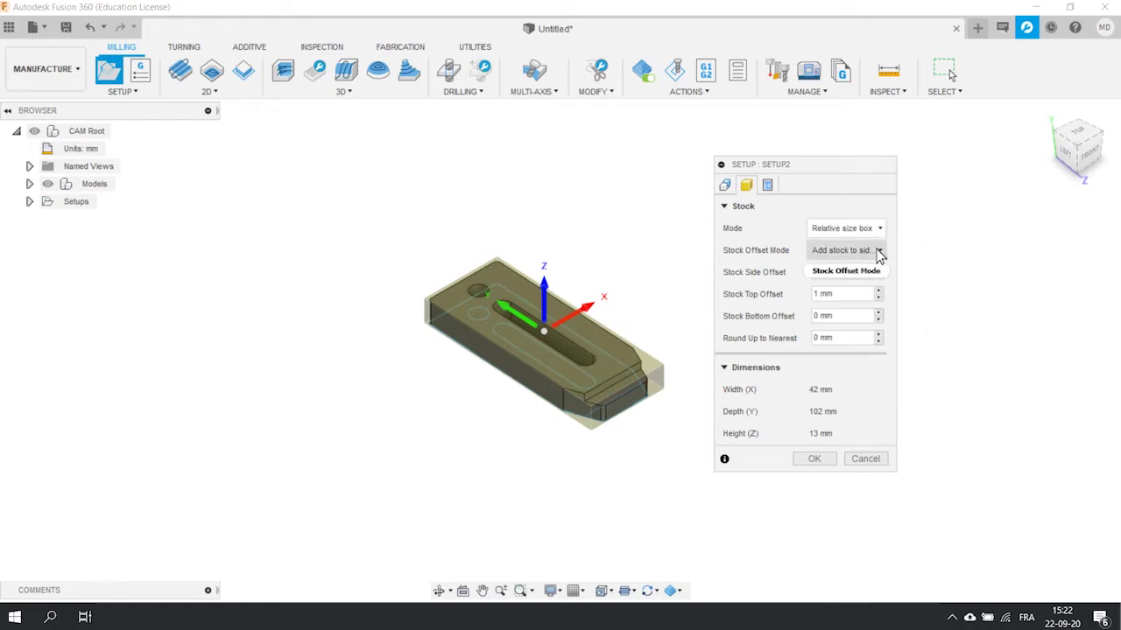
click(878, 252)
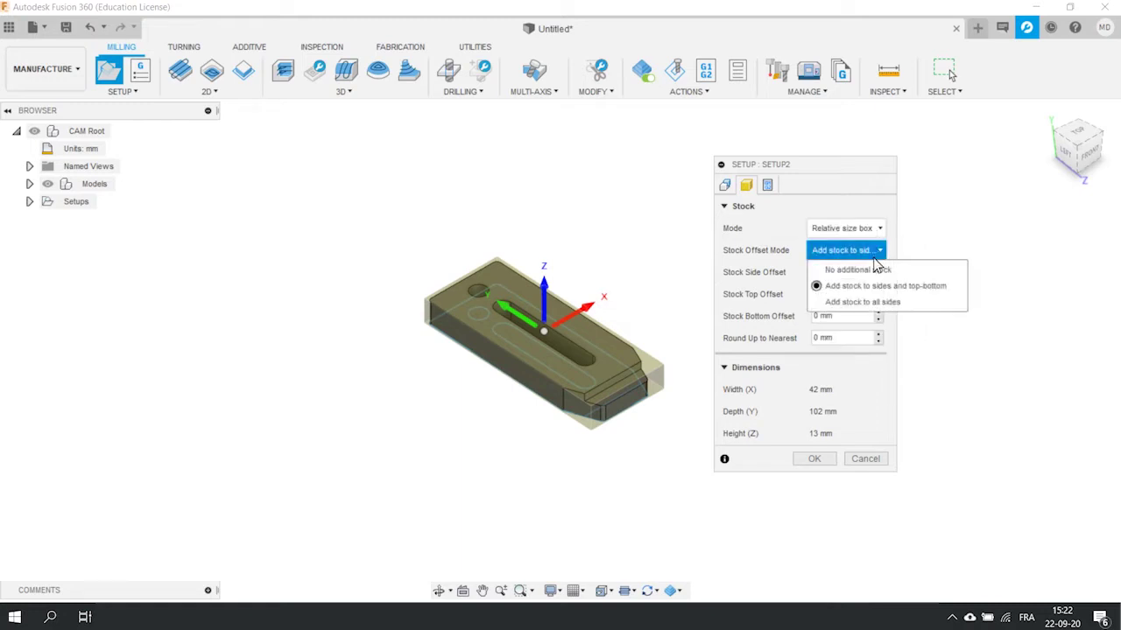
click(862, 302)
- Enter stock offsets of 55 mm for -X and +X and 25 mm for -Y and +Y
click(834, 274)
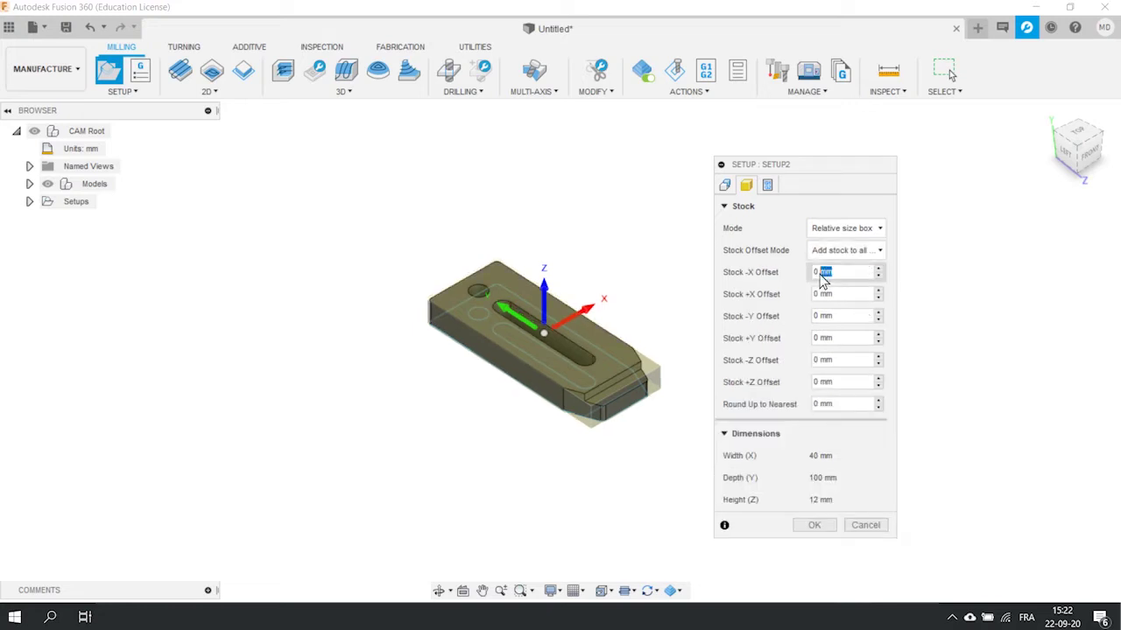
text(55)
click(839, 295)
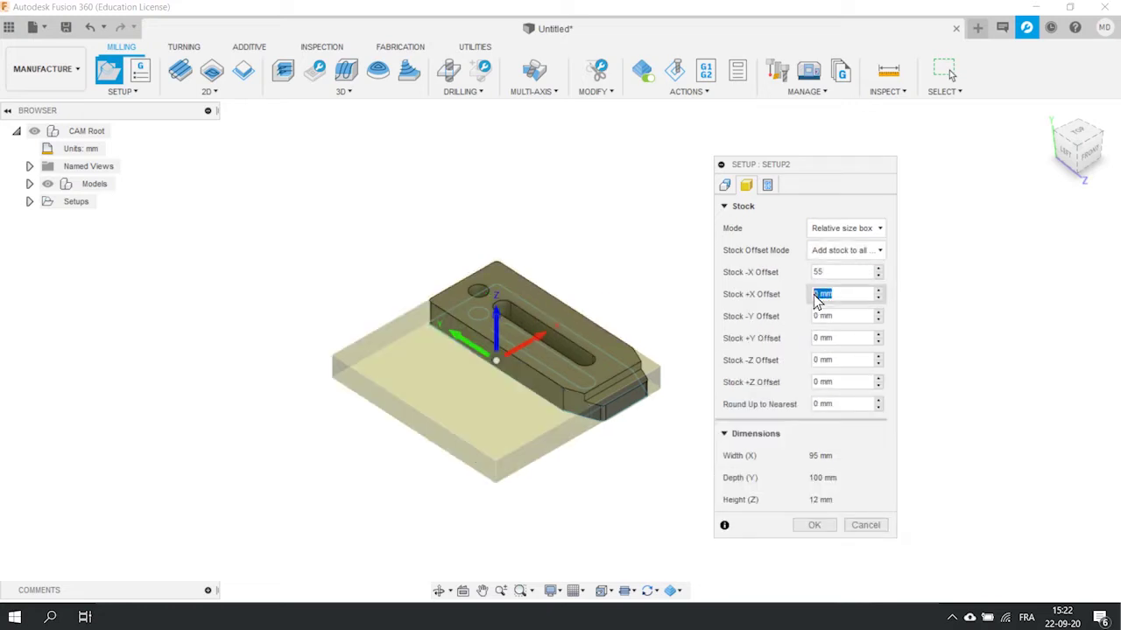
text(55)
click(815, 317)
text(25)
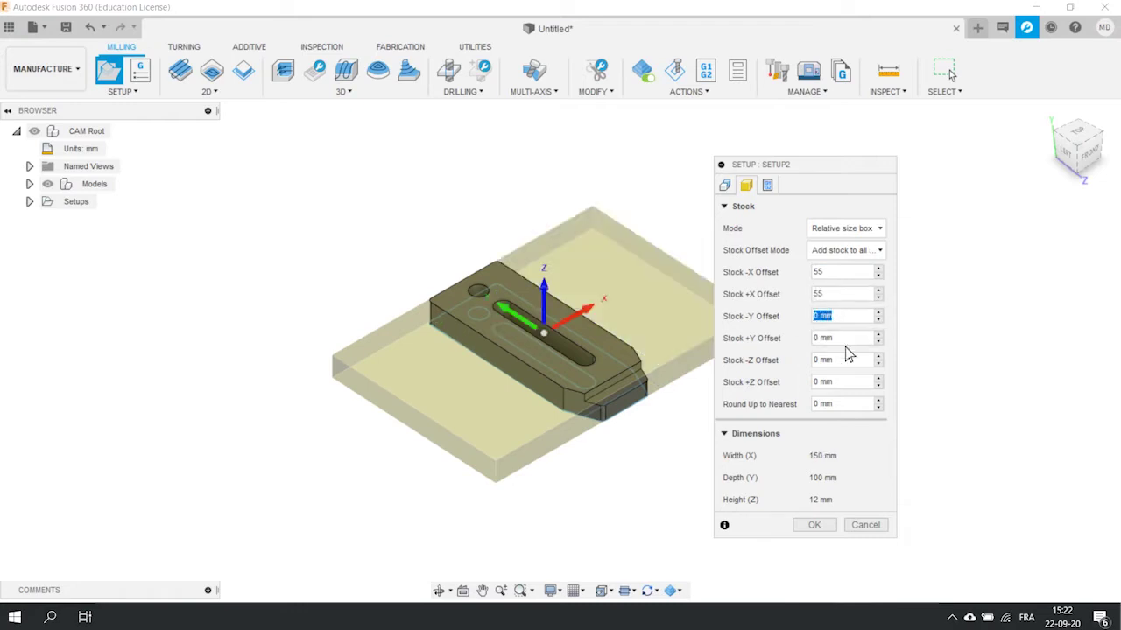
click(823, 340)
text(25)
click(828, 362)
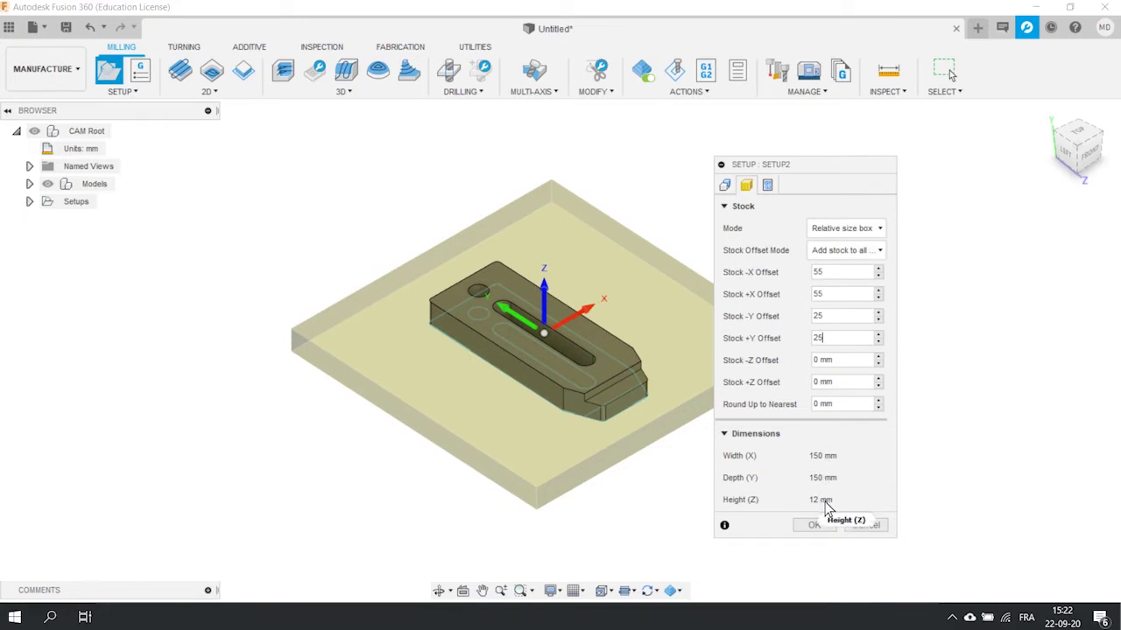
click(727, 186)
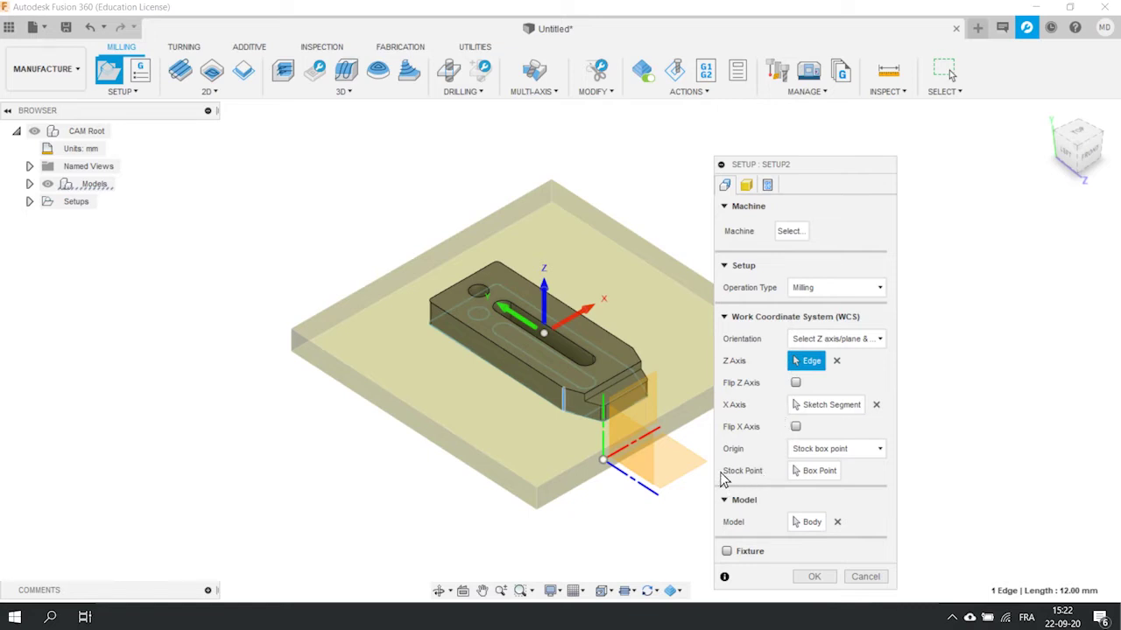
- Place the setup origin at the stock's bottom corner box point and confirm Setup2
click(811, 471)
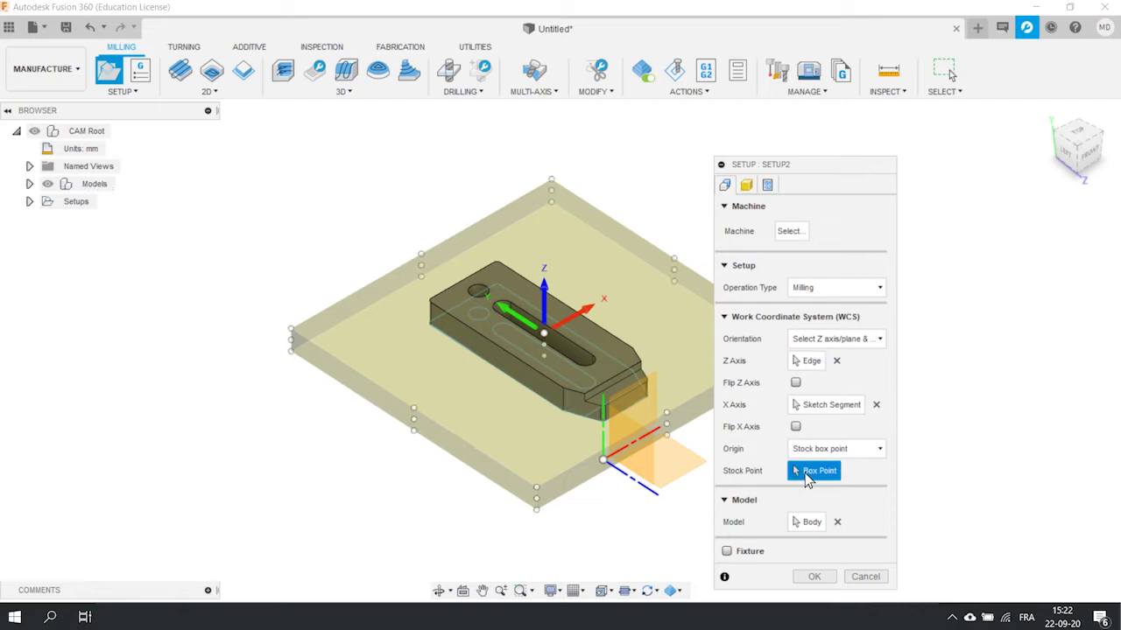
click(538, 517)
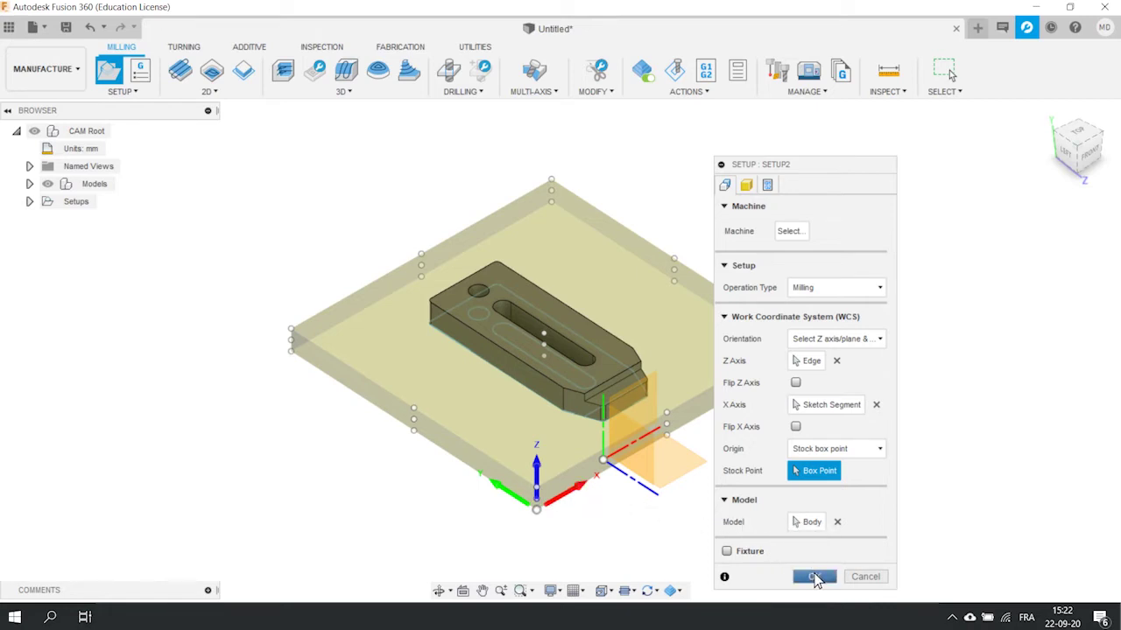
click(814, 578)
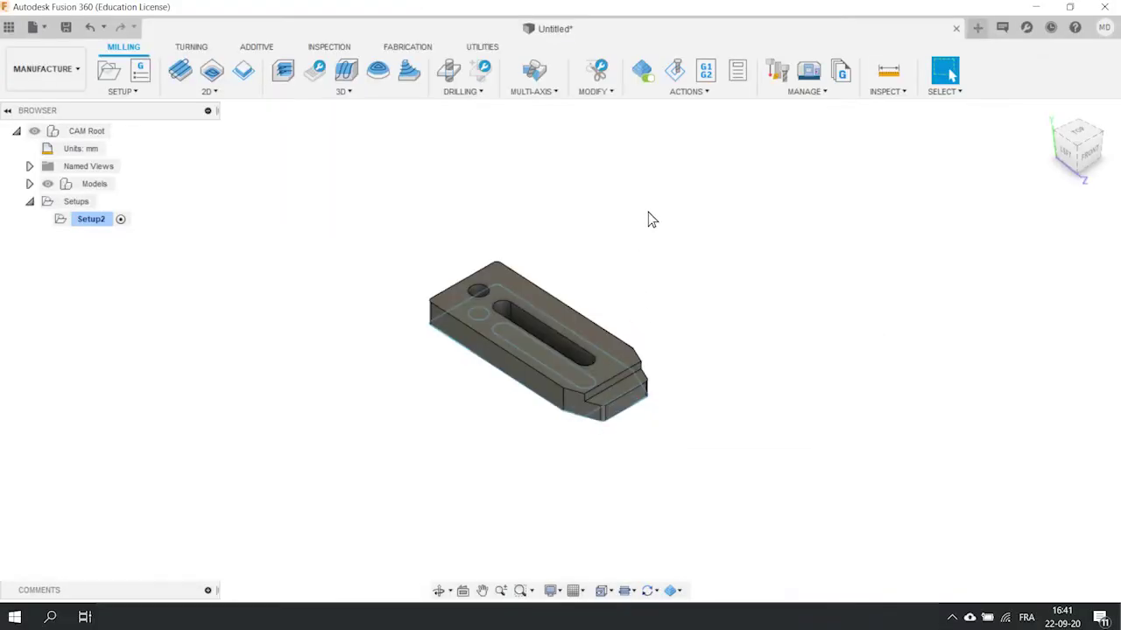
click(782, 81)
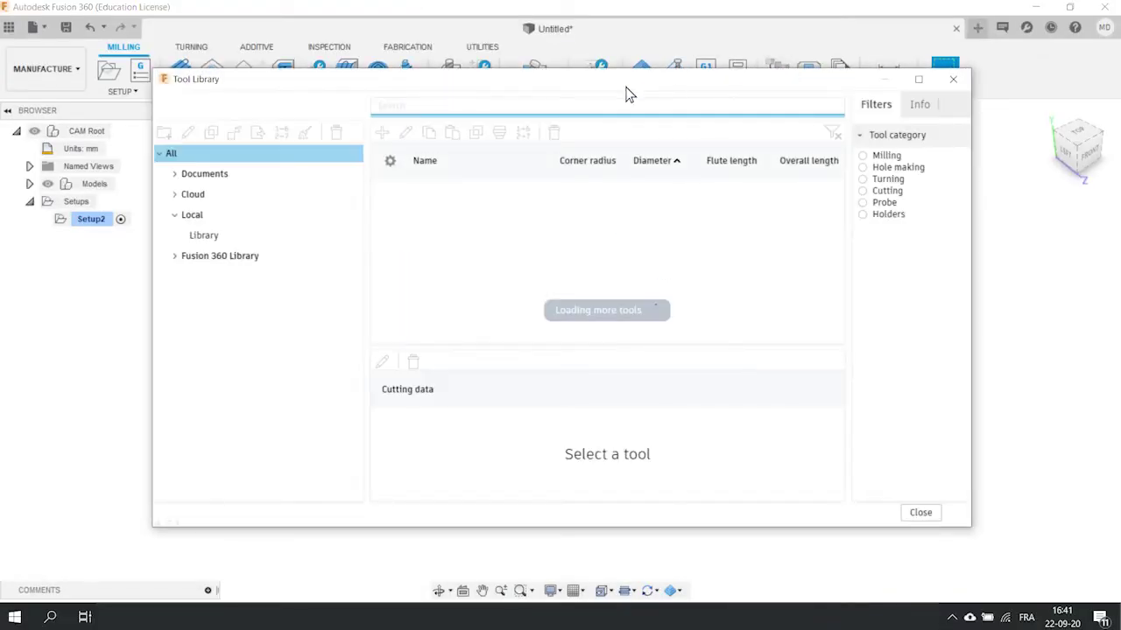
- In the local Library, start a new flat end mill tool
click(175, 257)
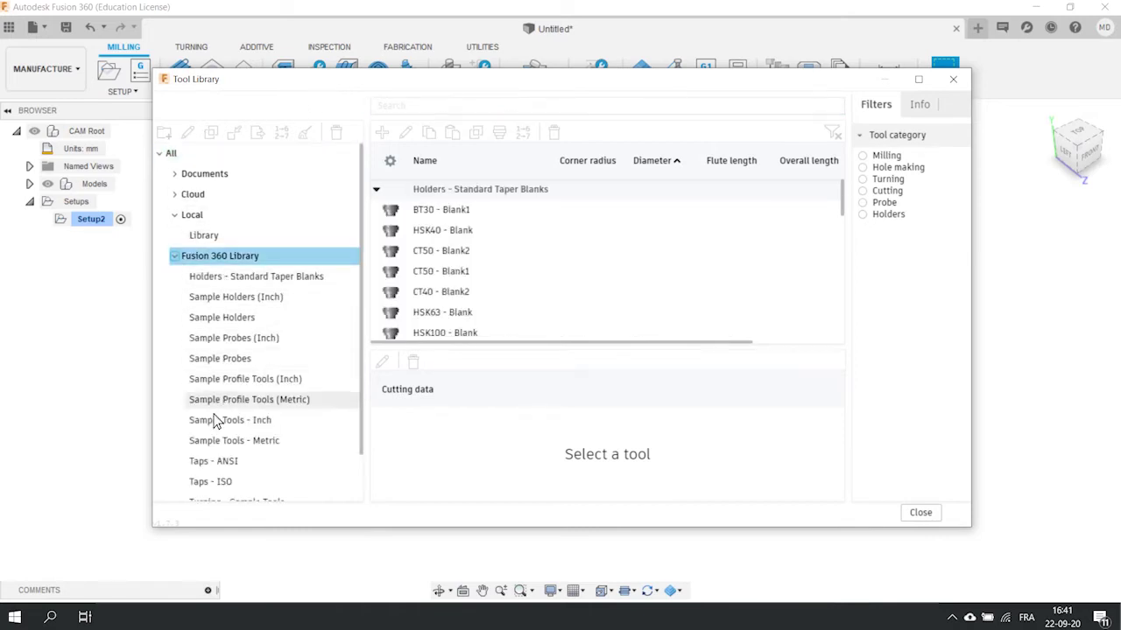
click(175, 256)
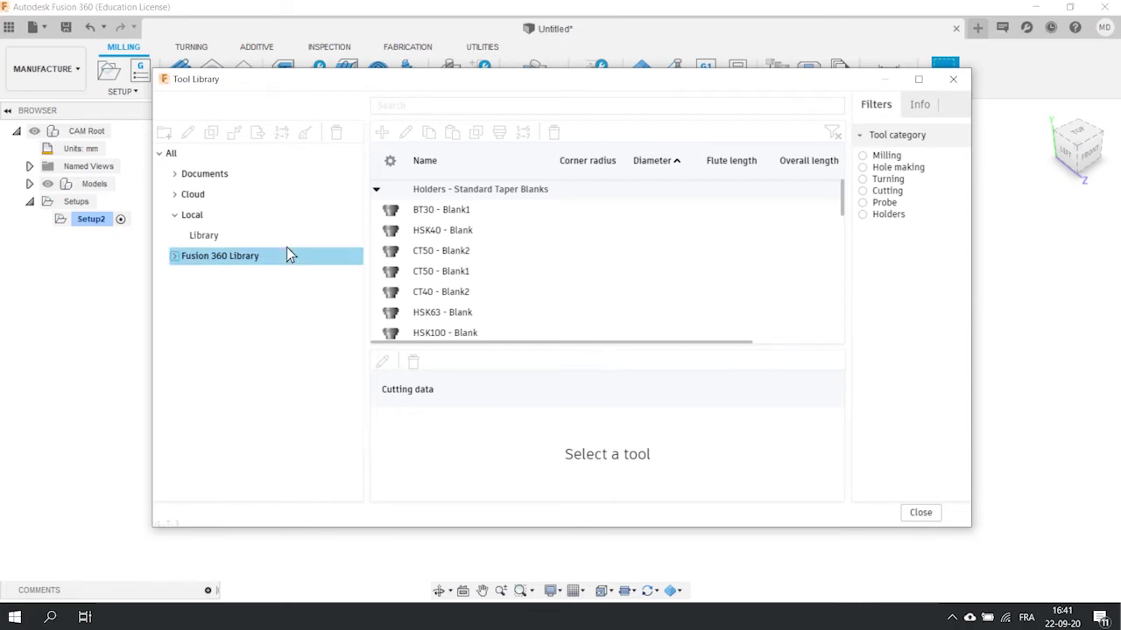
click(211, 235)
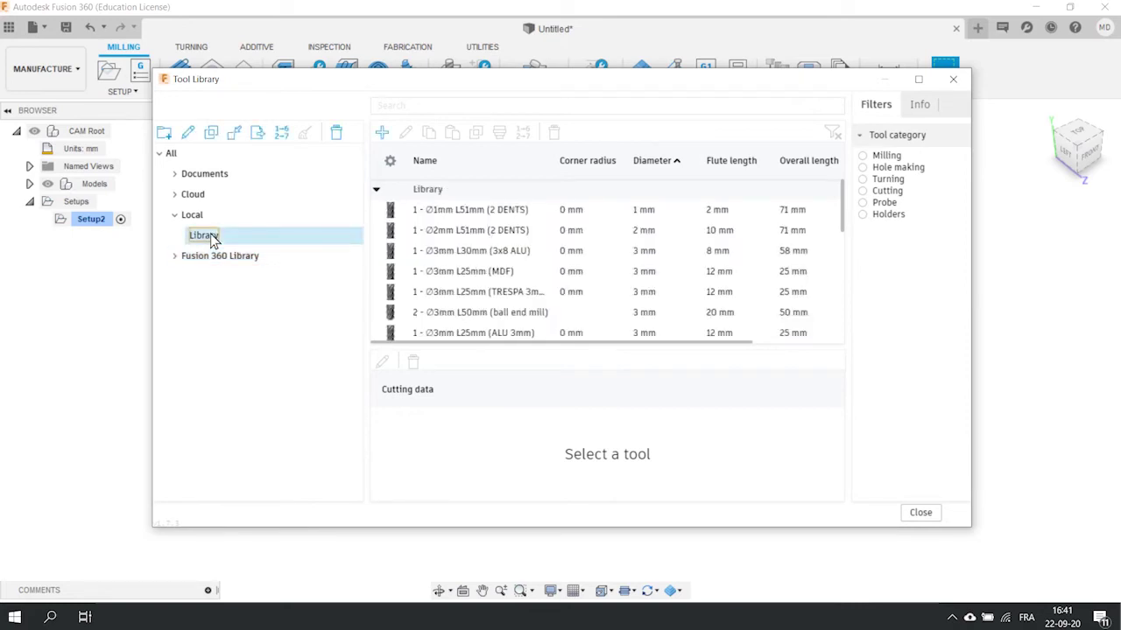
click(381, 138)
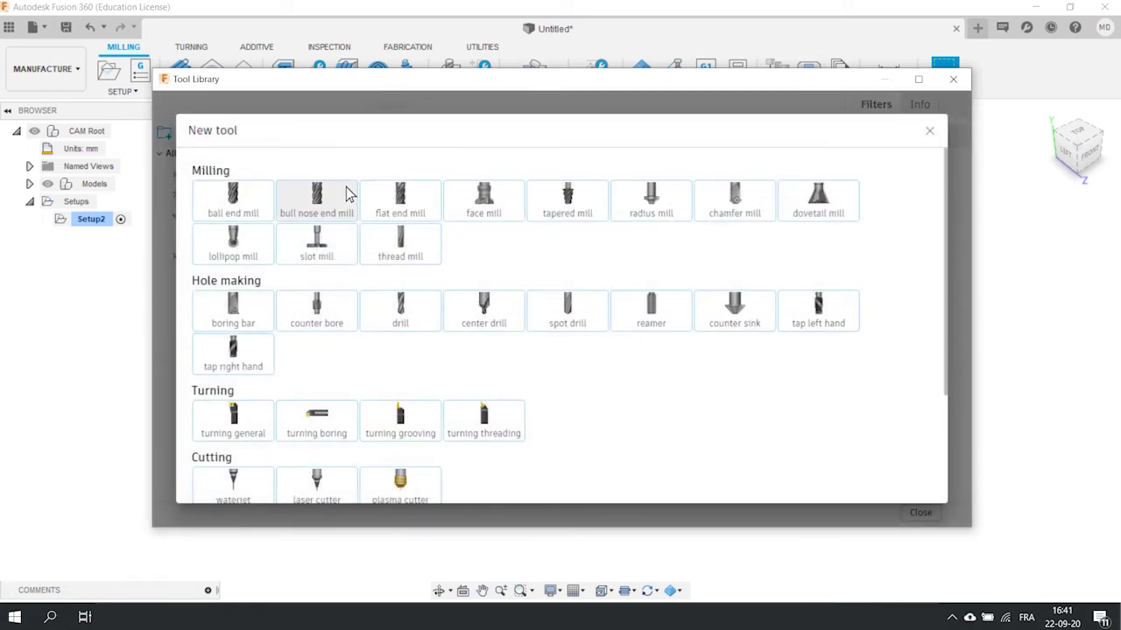
click(400, 208)
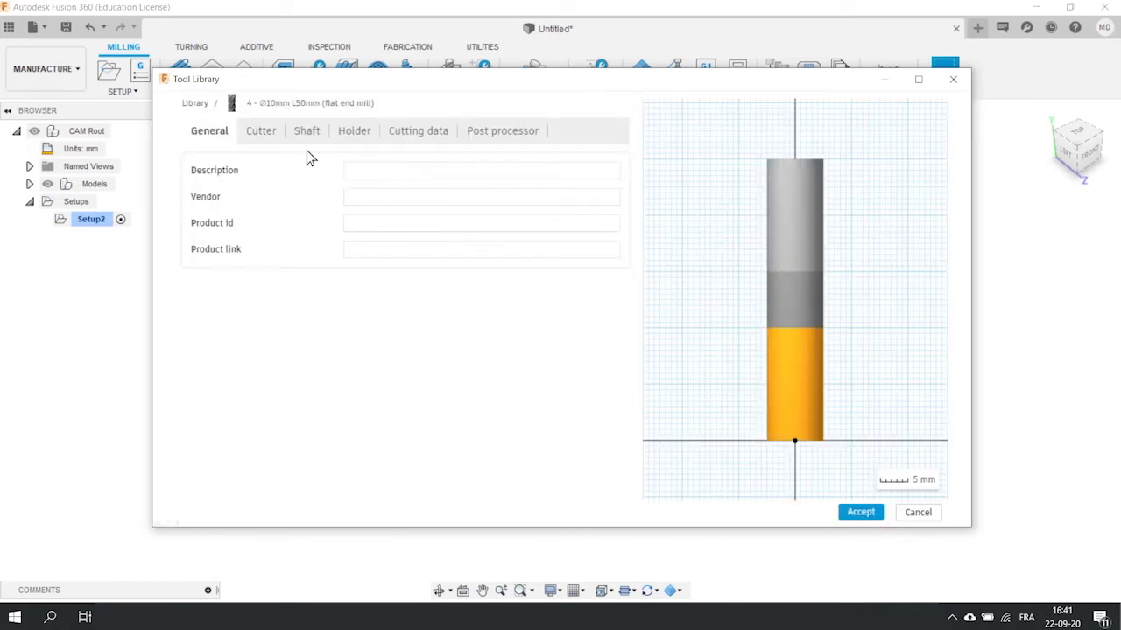
- Look over the new tool's settings pages and set its description to 'Tool test'
click(262, 133)
click(307, 135)
click(357, 135)
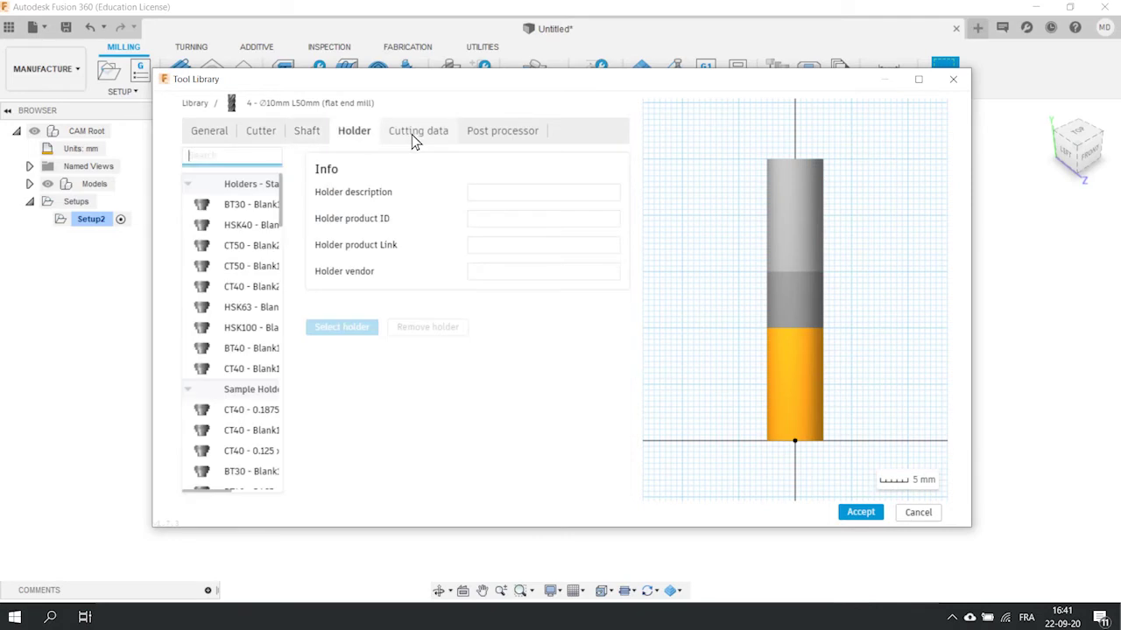
click(415, 136)
click(498, 135)
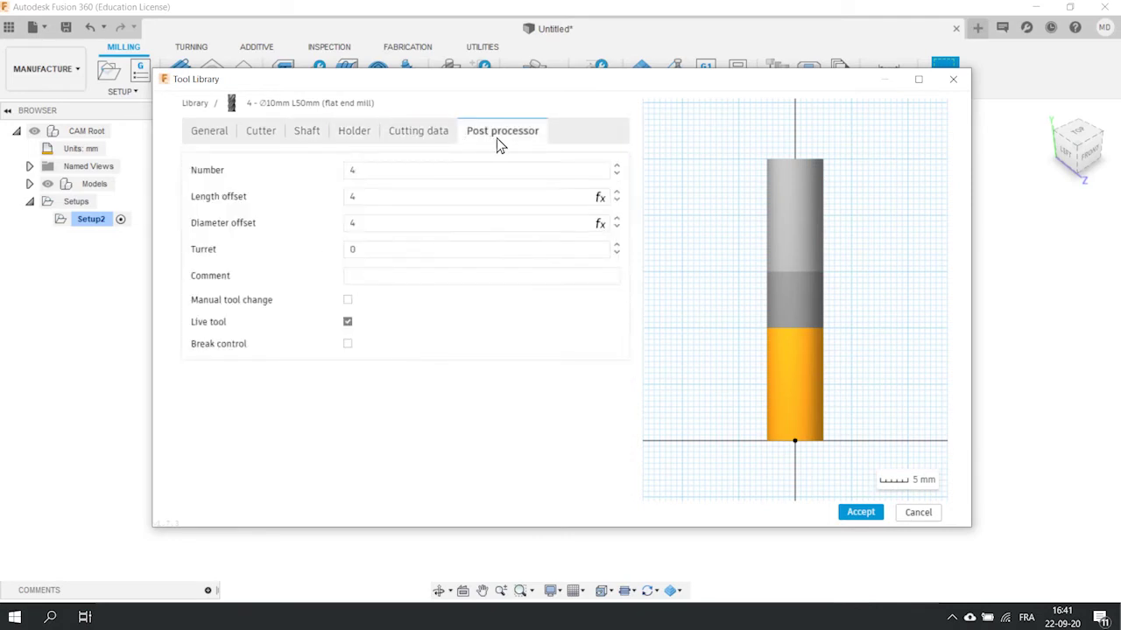
click(218, 140)
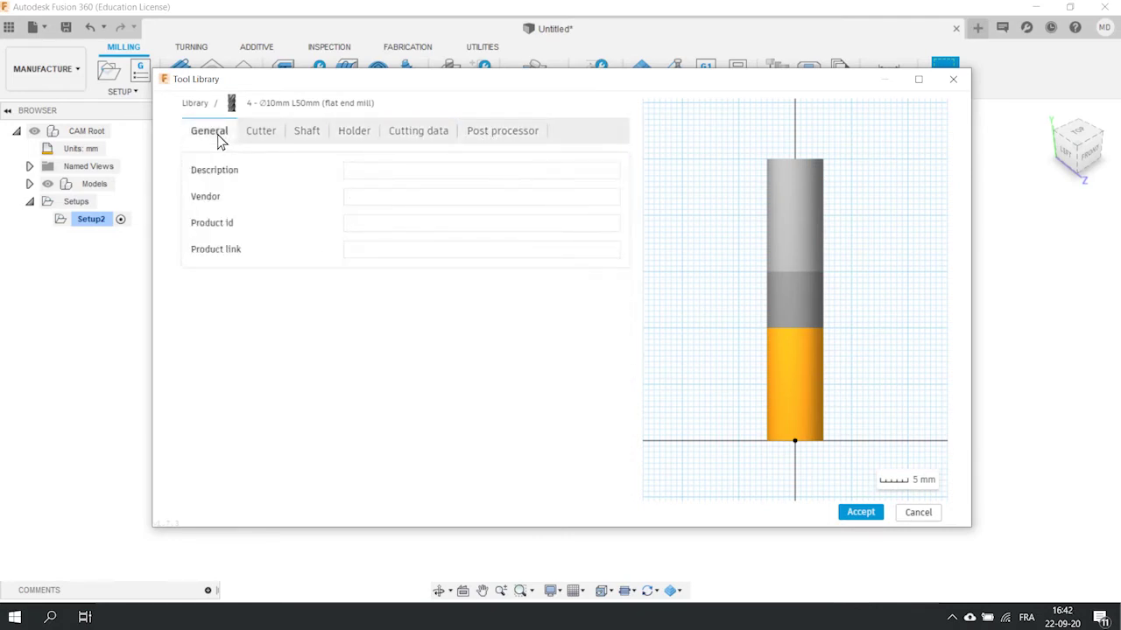
click(273, 140)
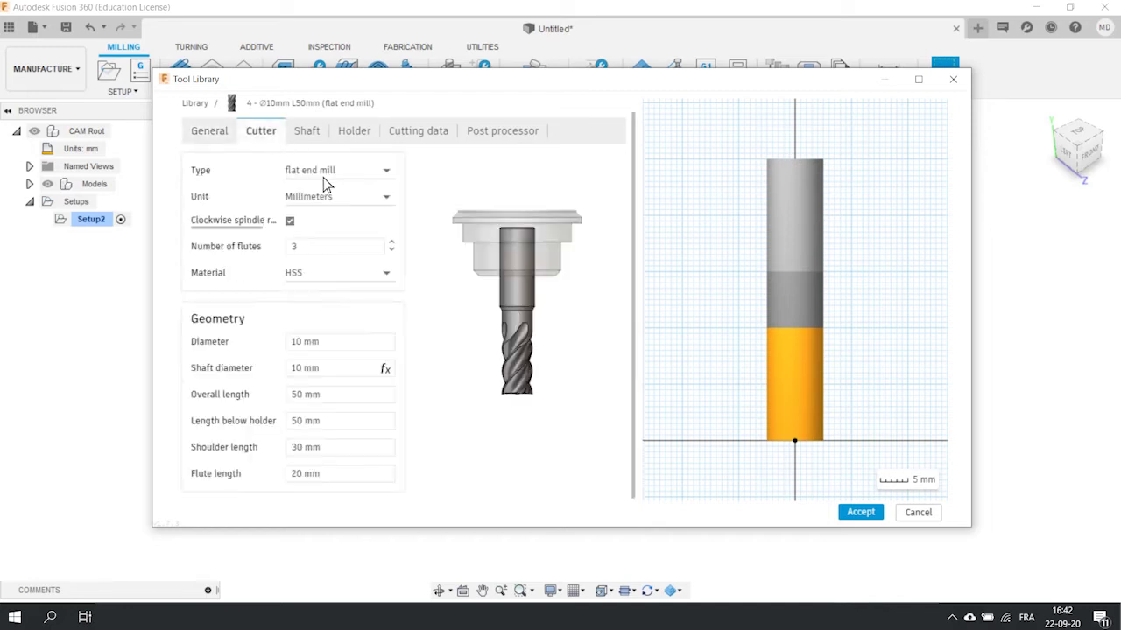
click(422, 138)
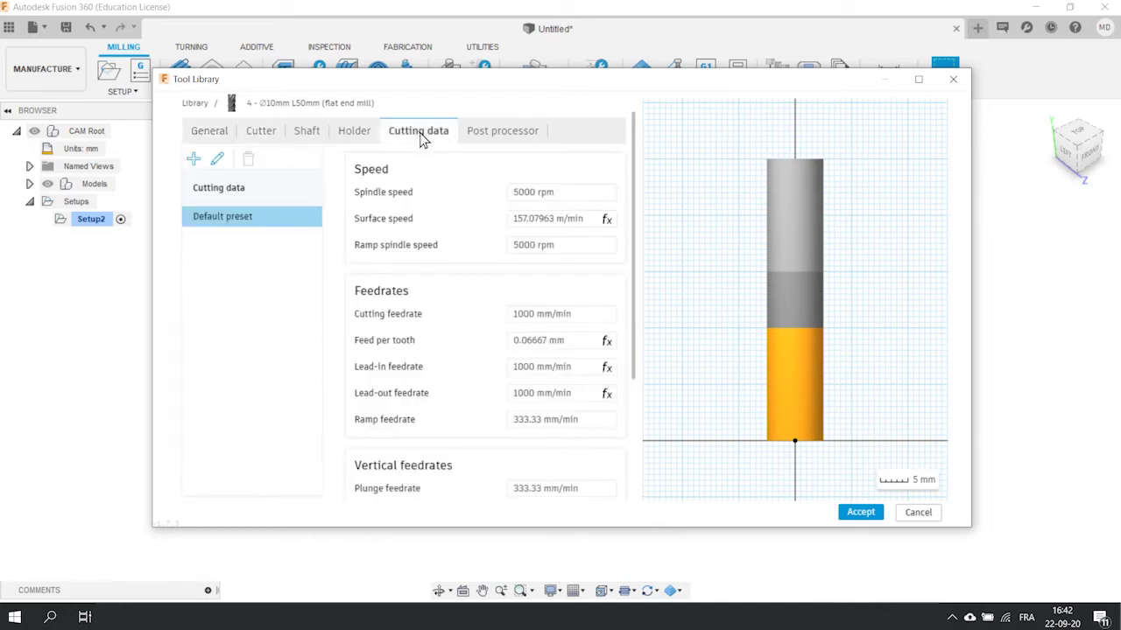
click(210, 133)
click(360, 174)
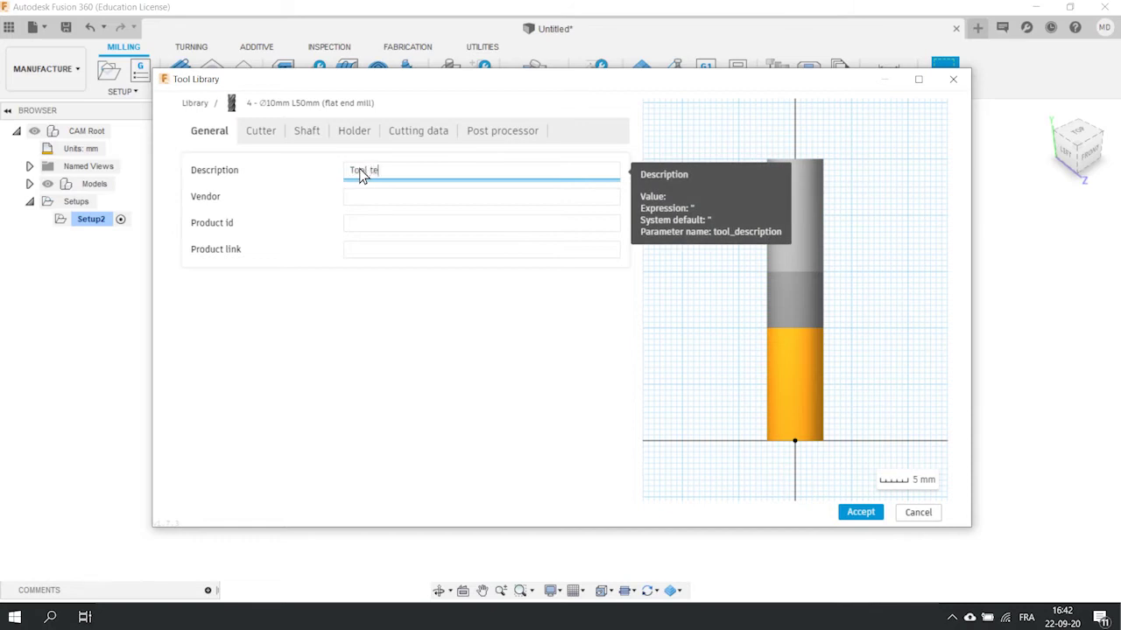
text(Tool test)
click(385, 250)
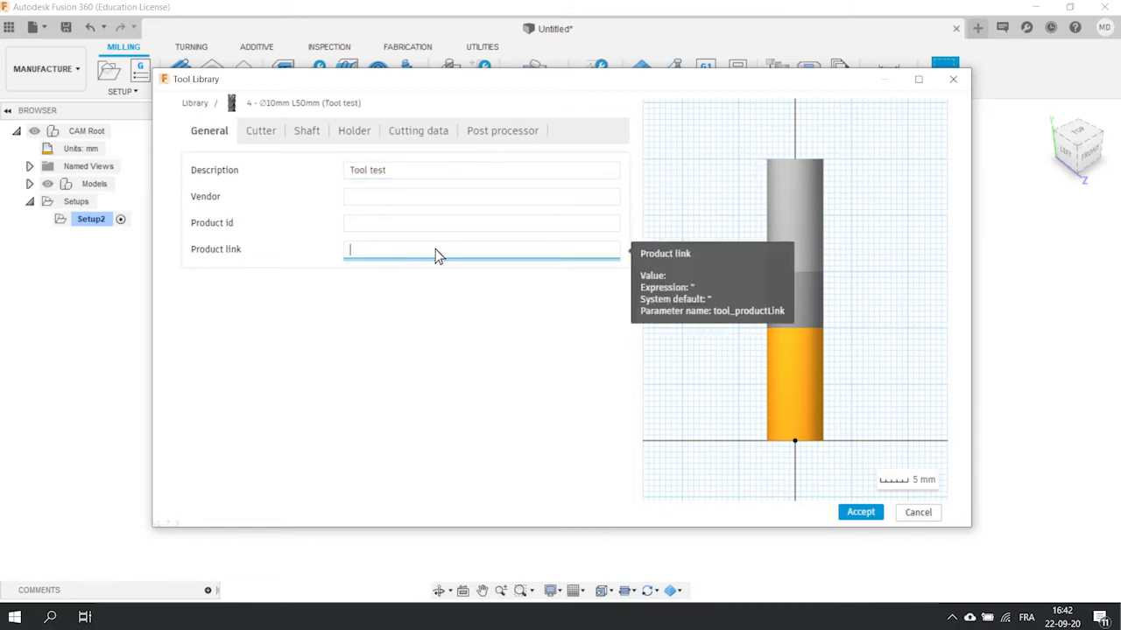
- Make the cutter material Carbide
click(267, 133)
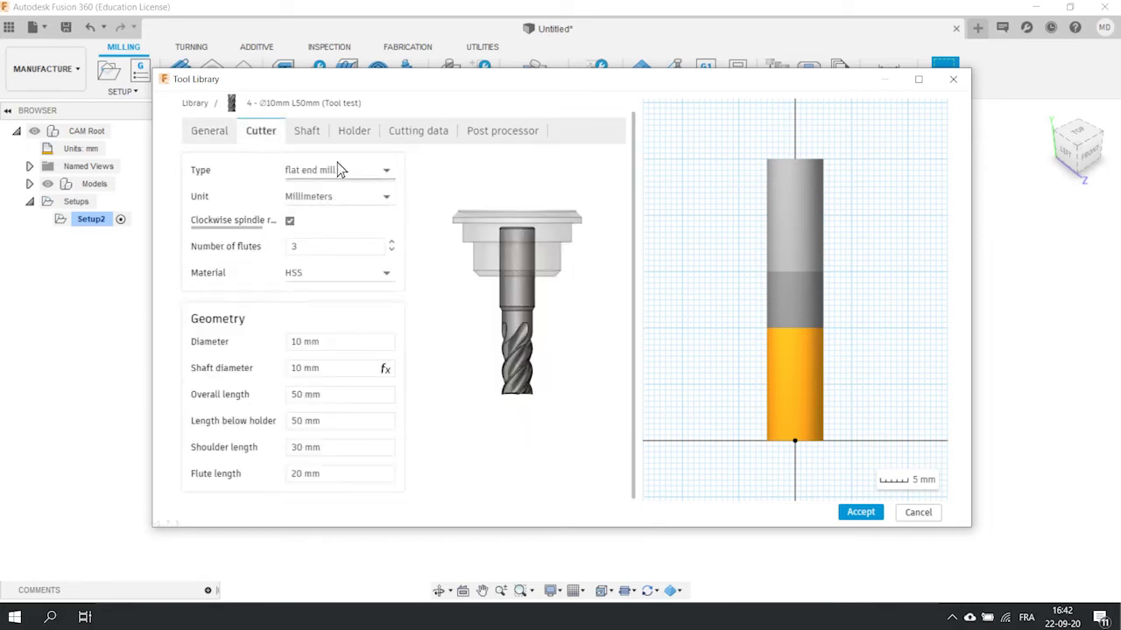
click(314, 249)
click(315, 268)
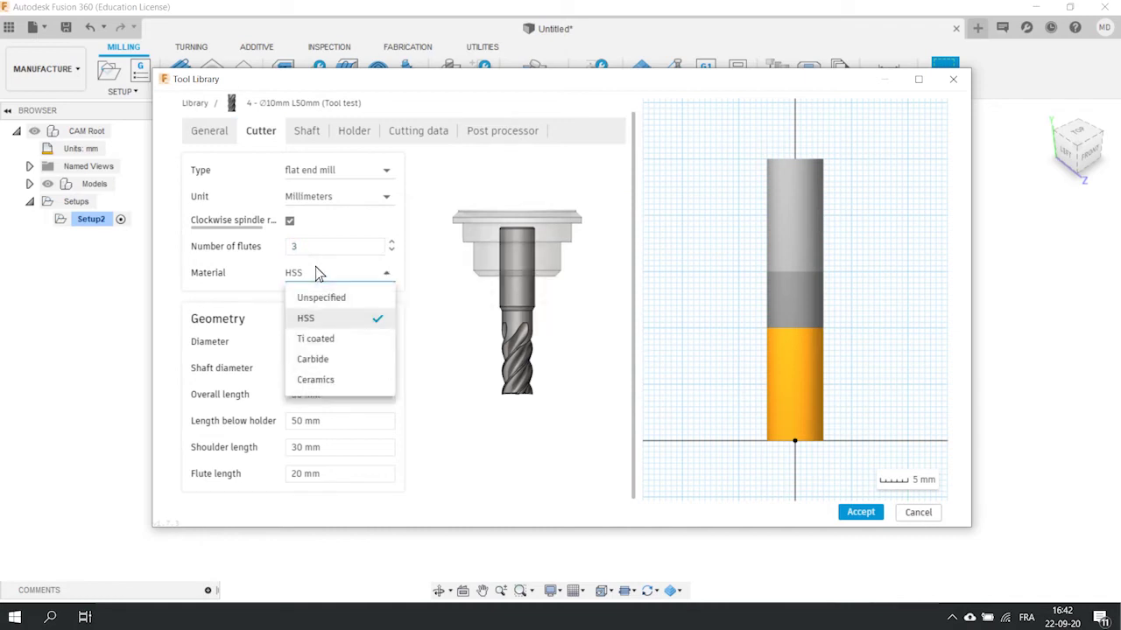
click(316, 246)
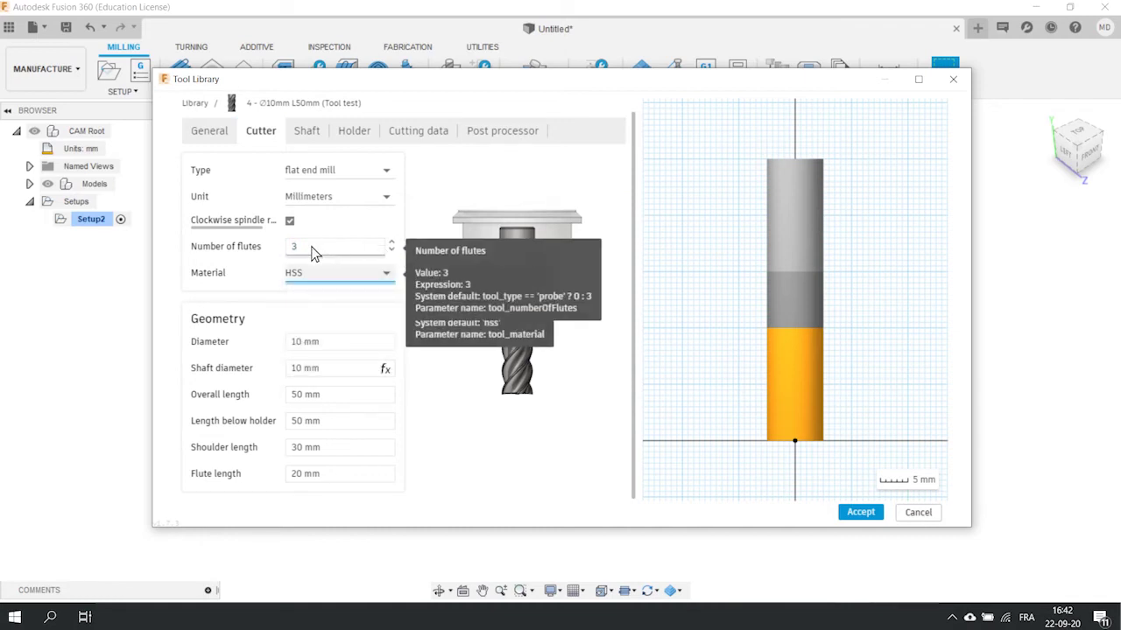
click(388, 274)
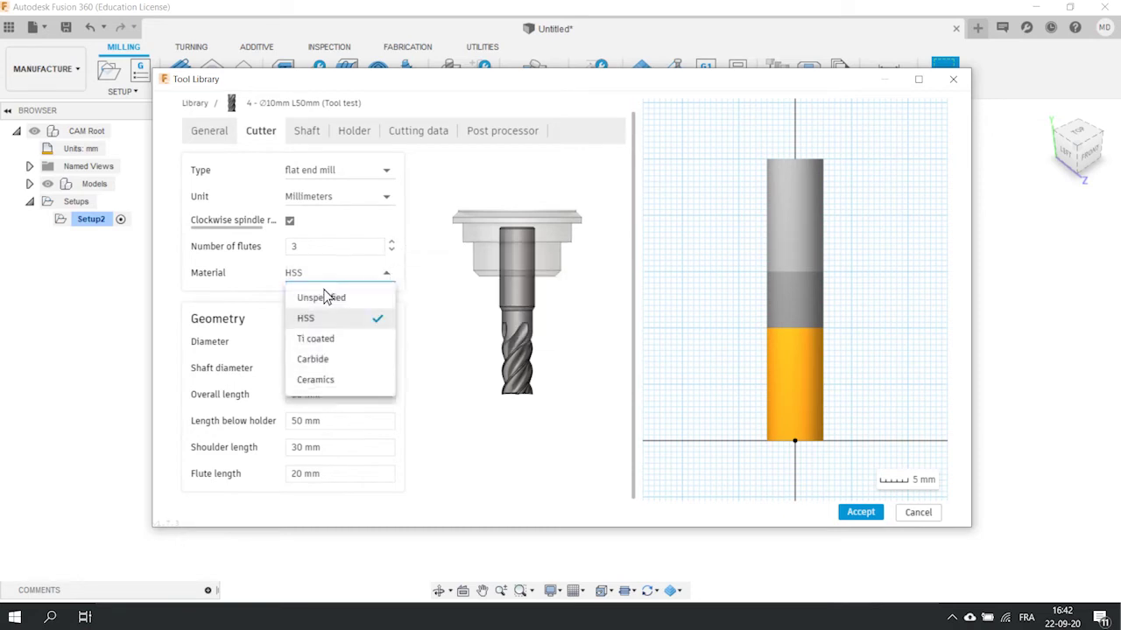
click(313, 359)
- Set diameter 6 mm, overall length 50, below-holder length 25, shoulder 25 and flute length 20
click(318, 339)
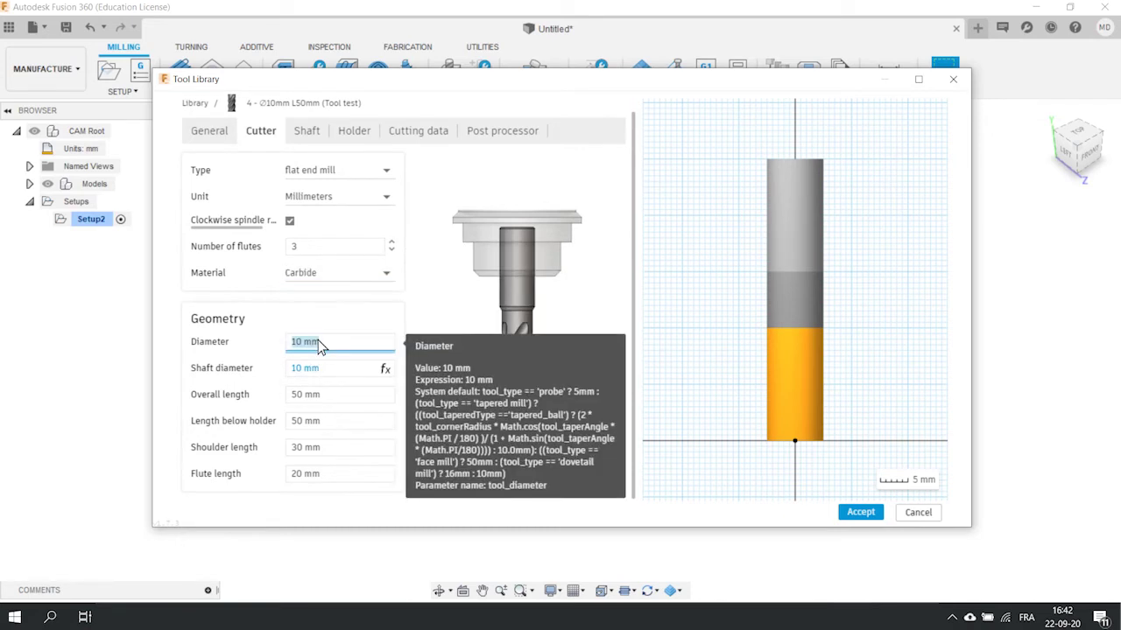
text(6)
click(308, 368)
click(320, 394)
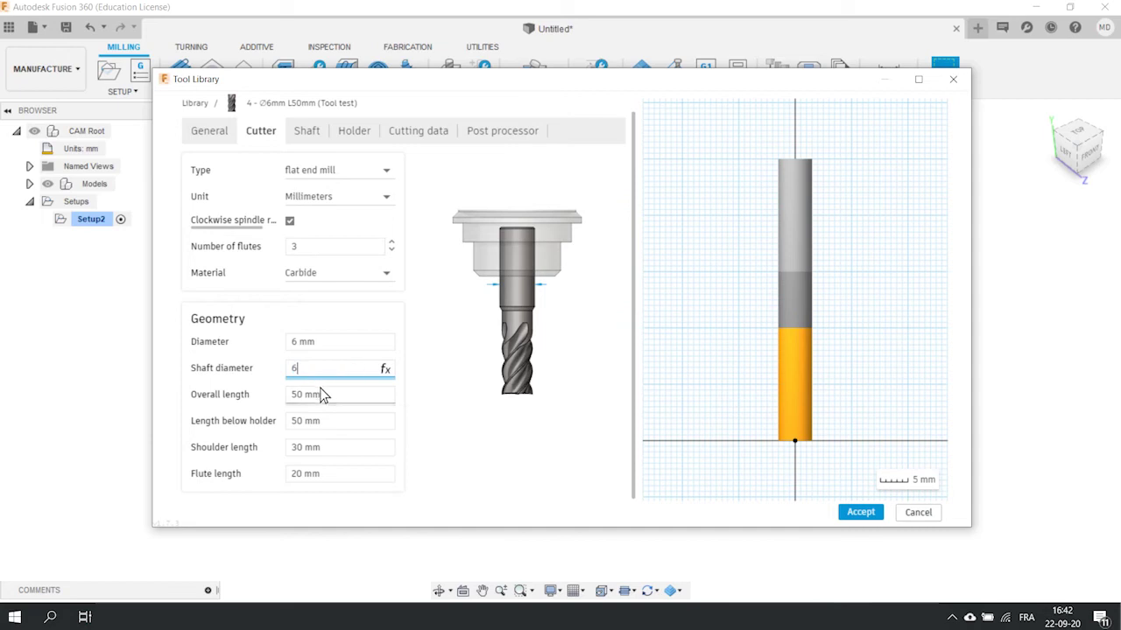
text(50)
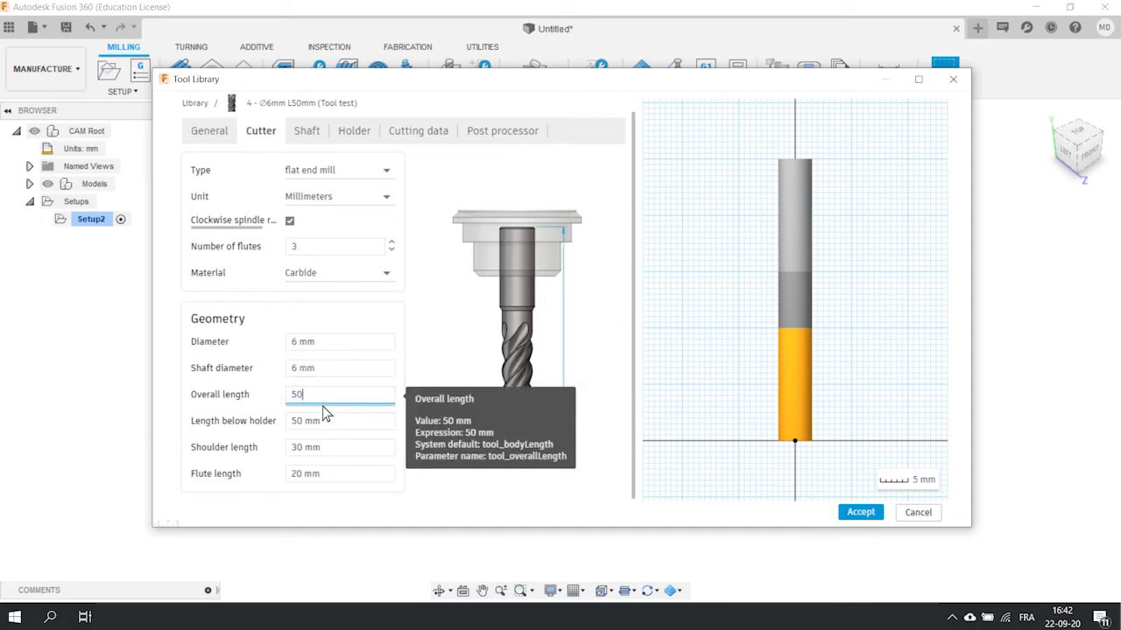
click(321, 422)
text(25)
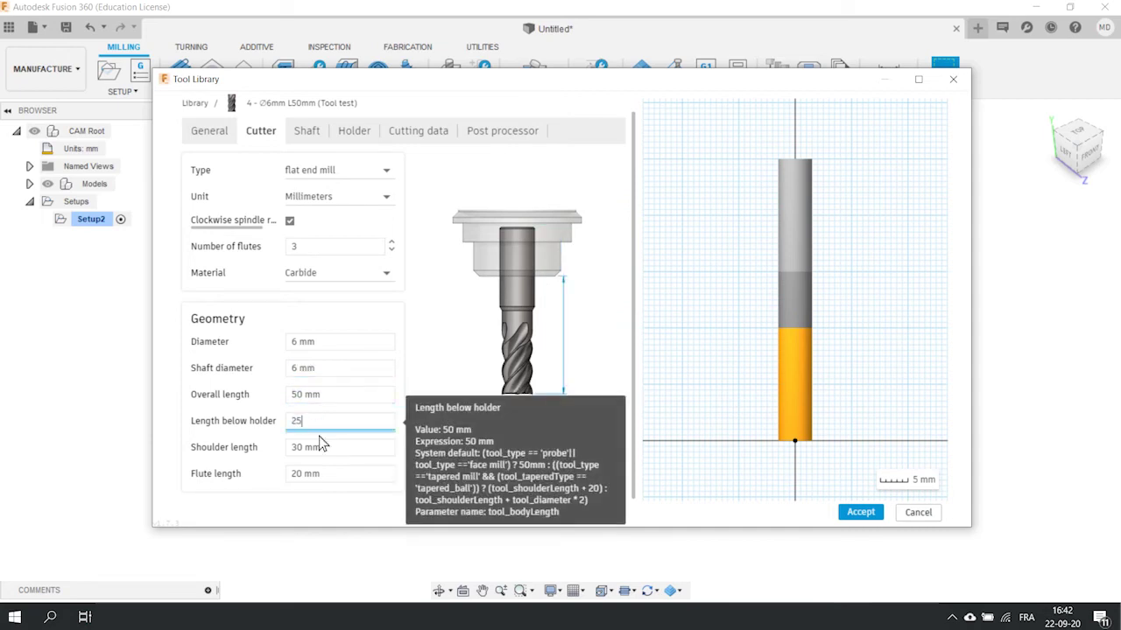
click(317, 448)
text(25)
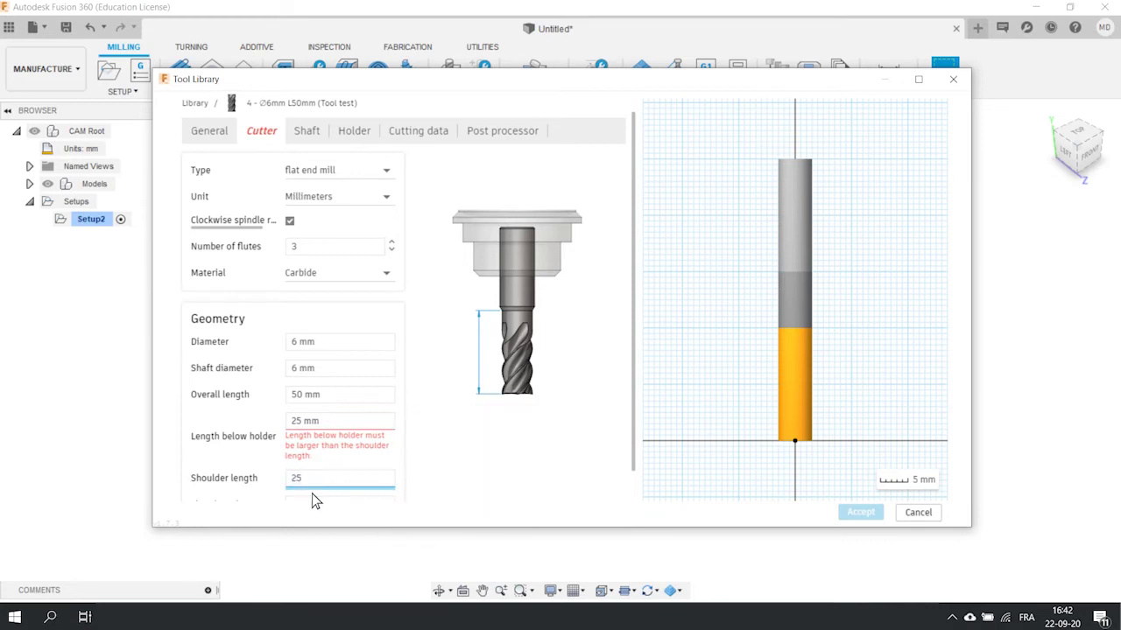
key(Tab)
text(20)
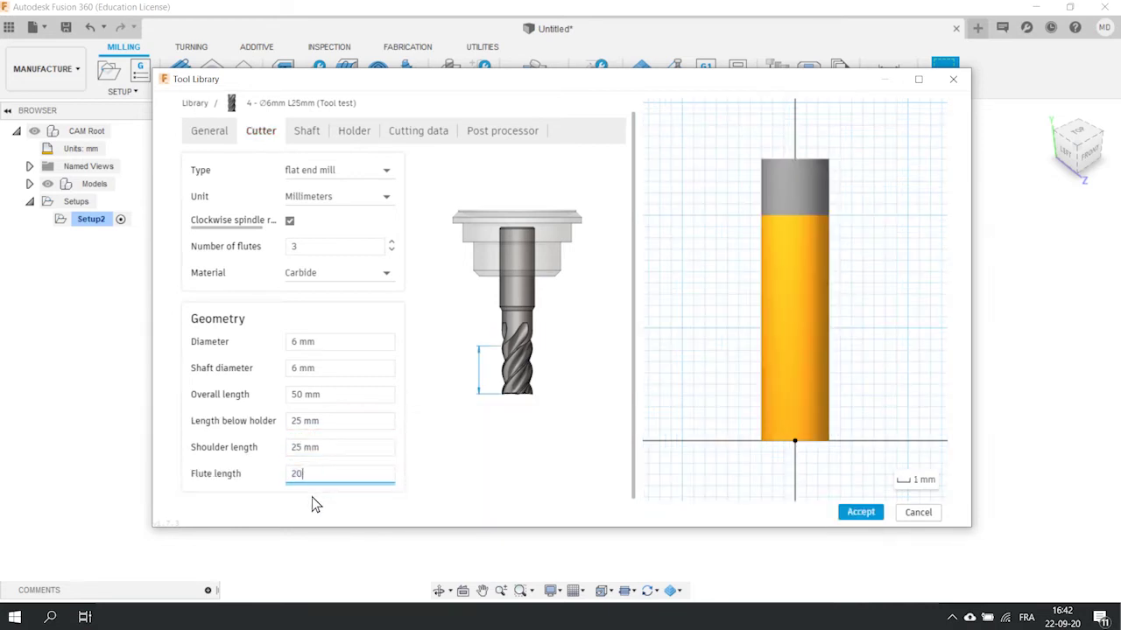
click(420, 133)
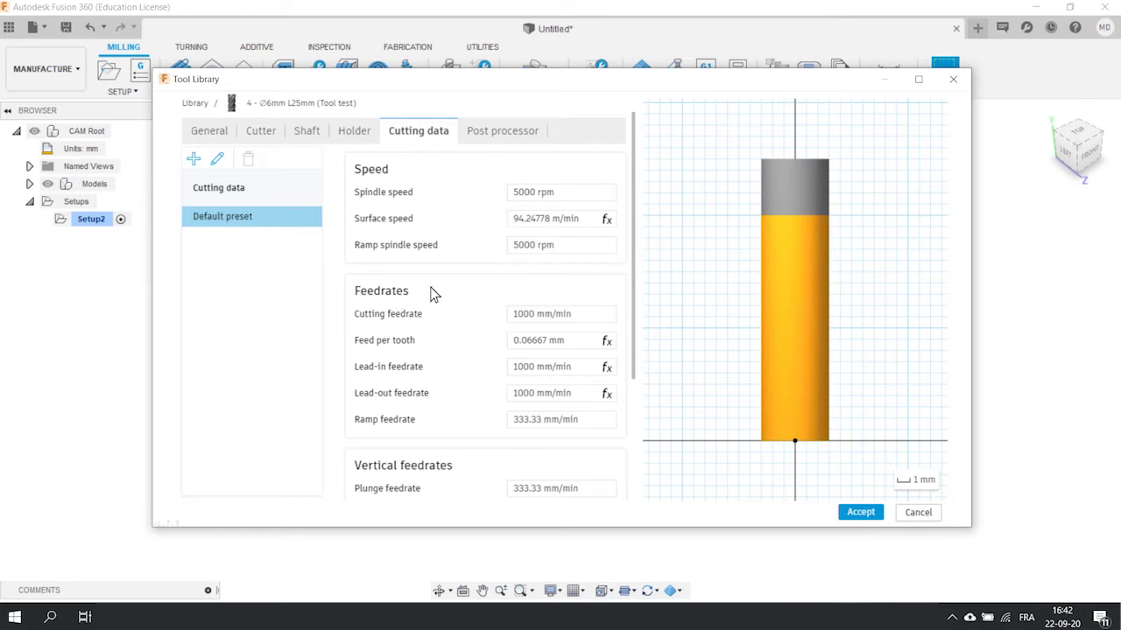
- Give Tool test 15000 rpm, 2000 mm/min cutting, 1500 lead-in/out/ramp, 300 plunge, and accept it
click(522, 198)
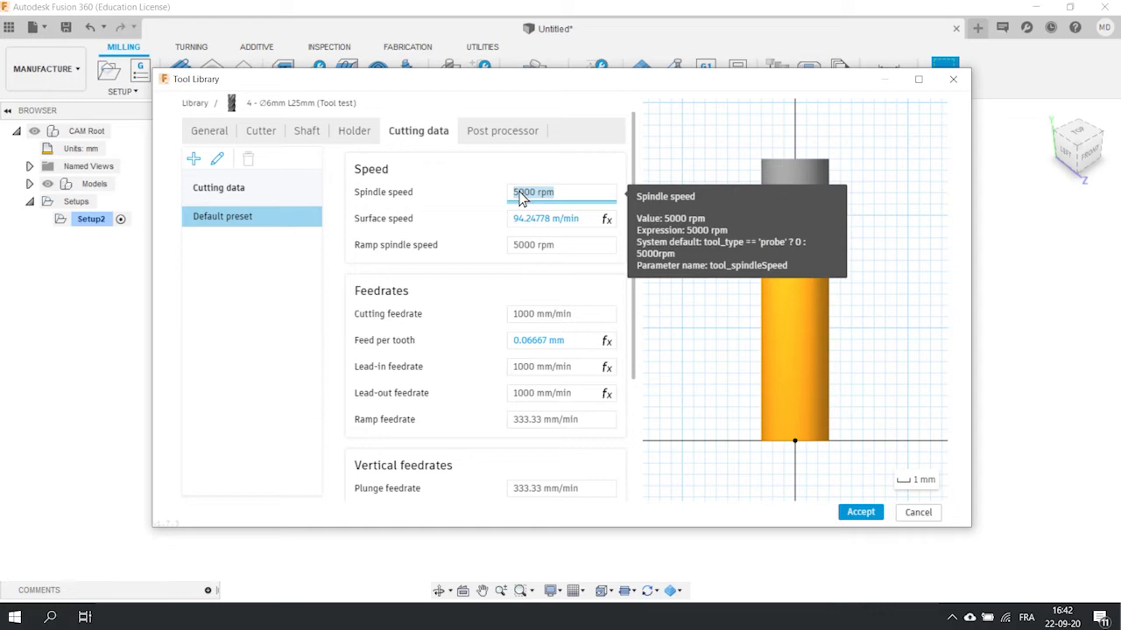
text(1)
click(529, 313)
text(2000)
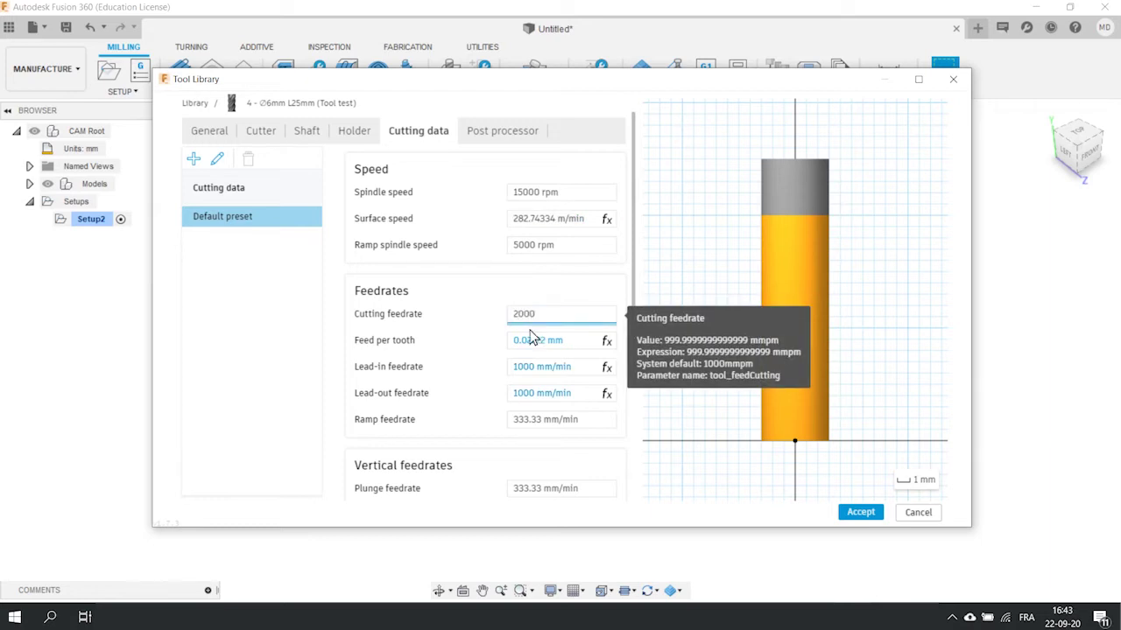
click(543, 369)
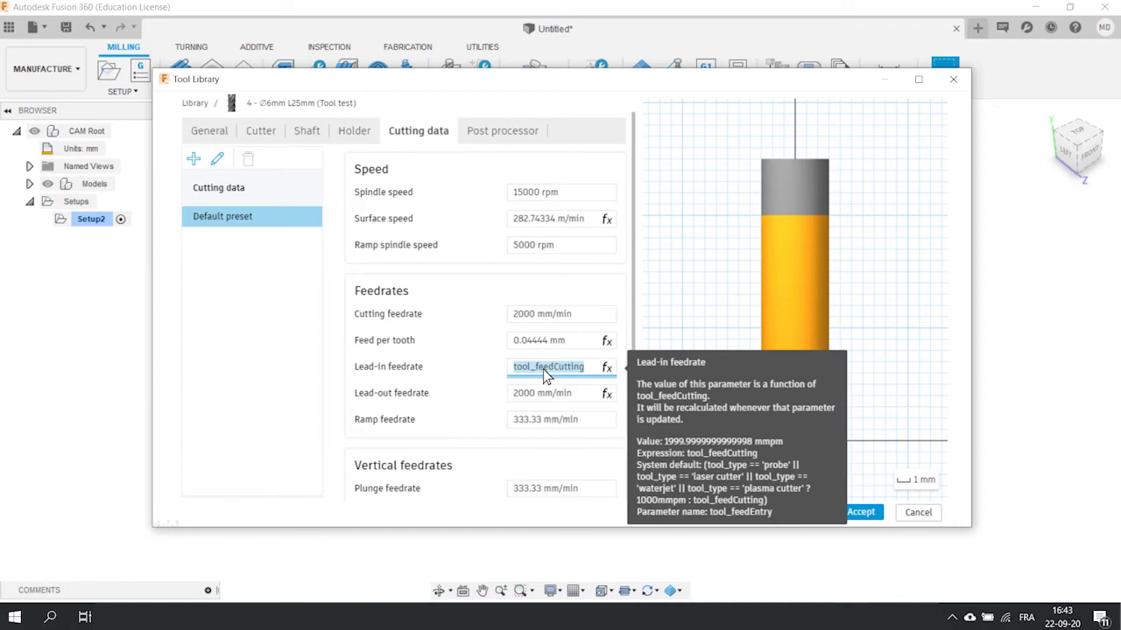
text(1500)
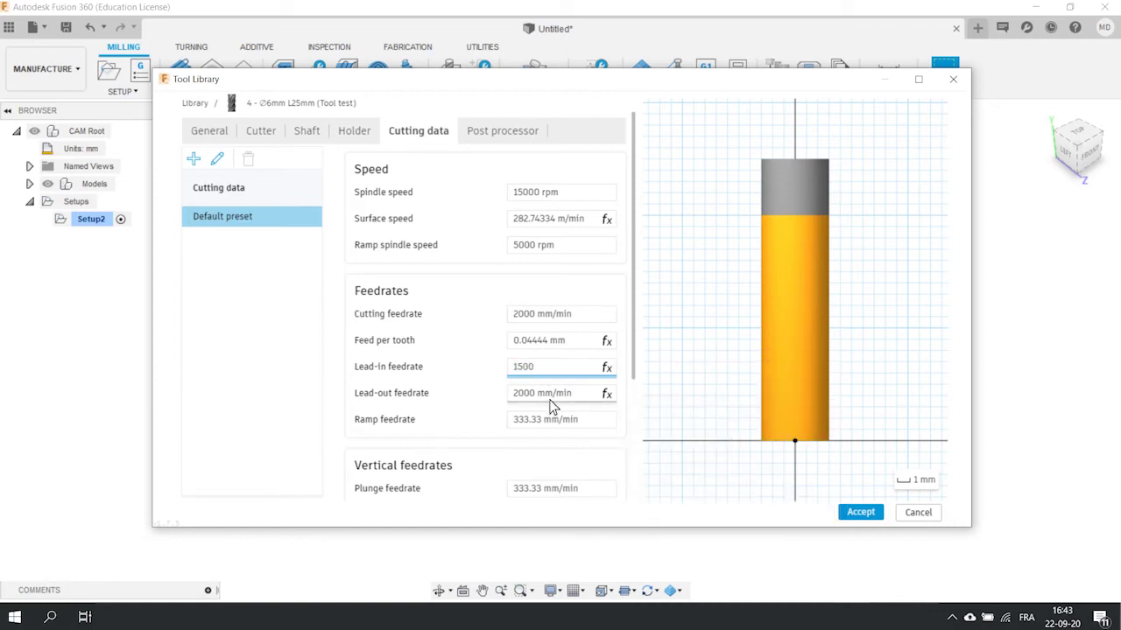
click(544, 399)
text(1500)
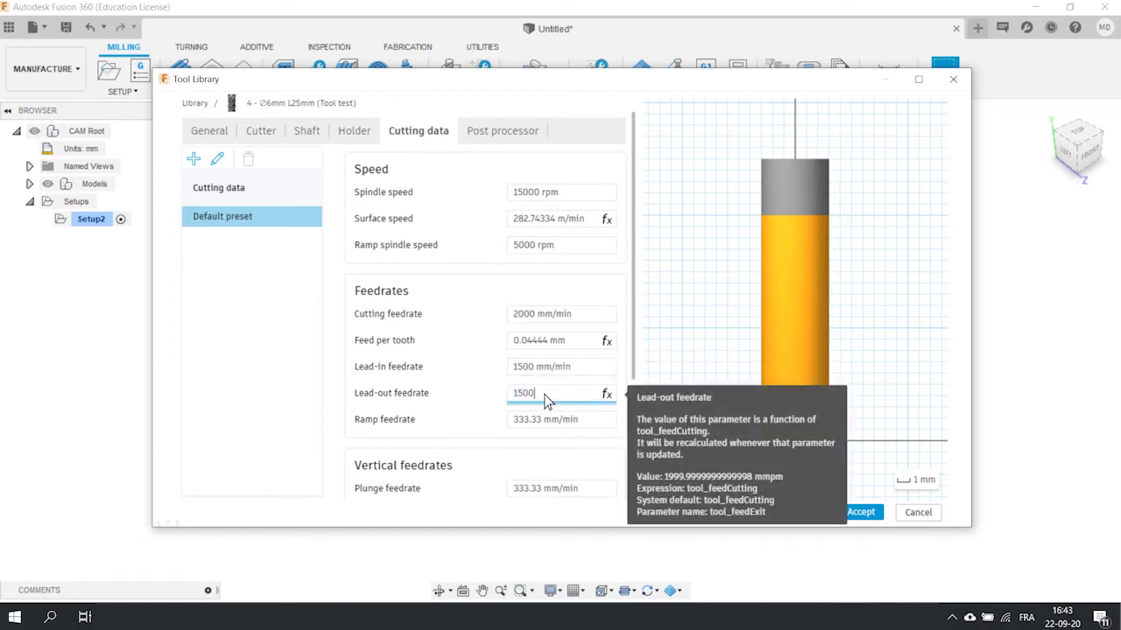
click(544, 421)
text(1500)
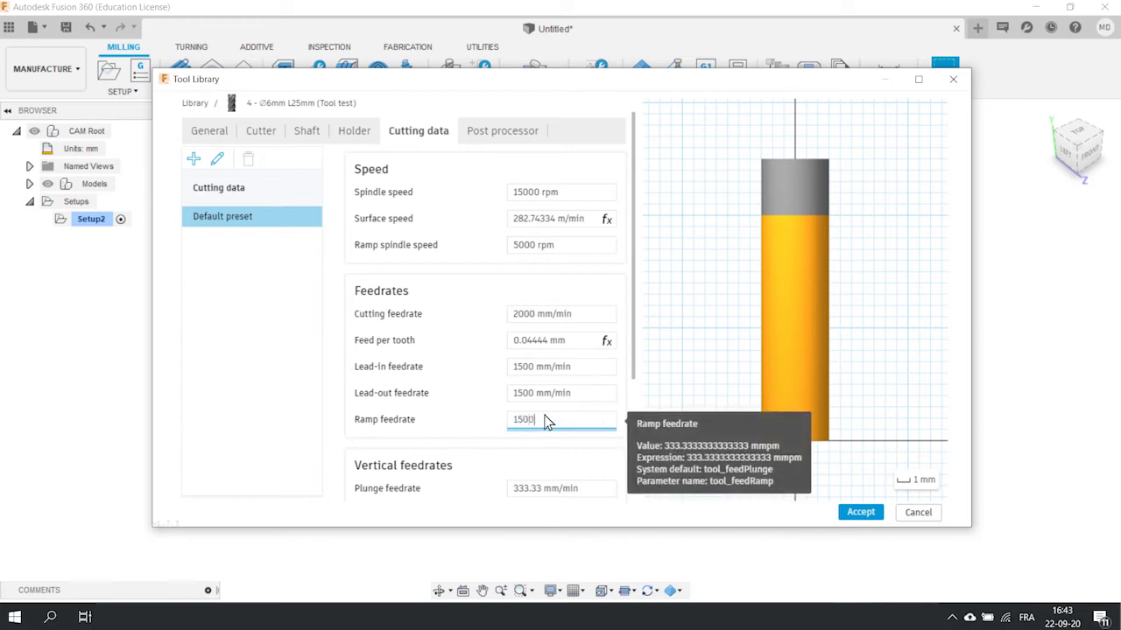
click(543, 489)
text(300)
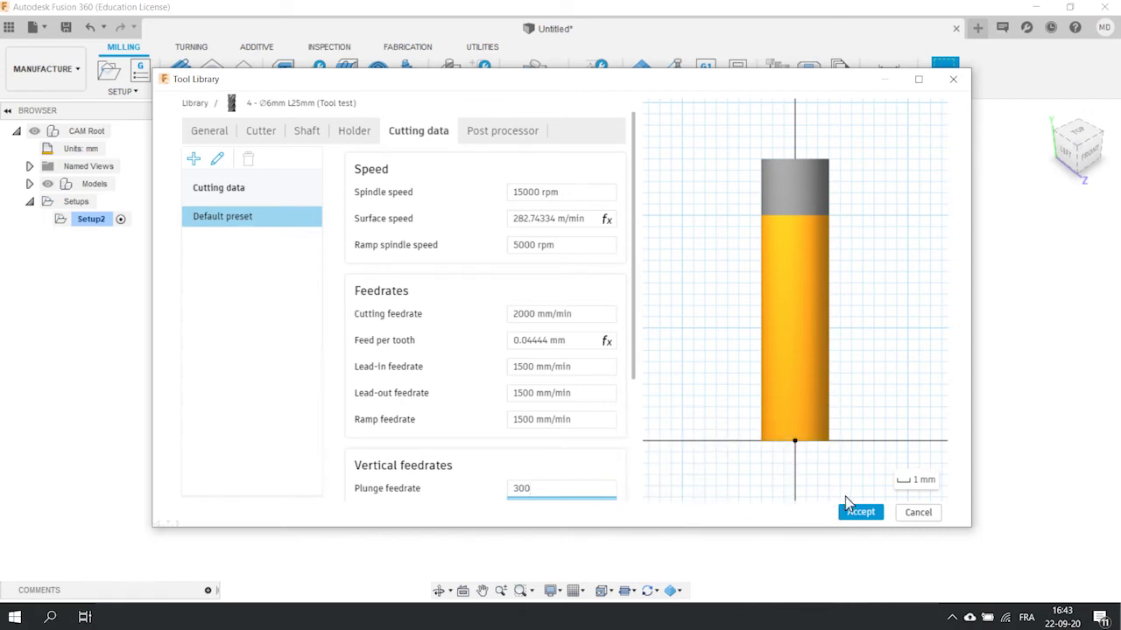
click(862, 514)
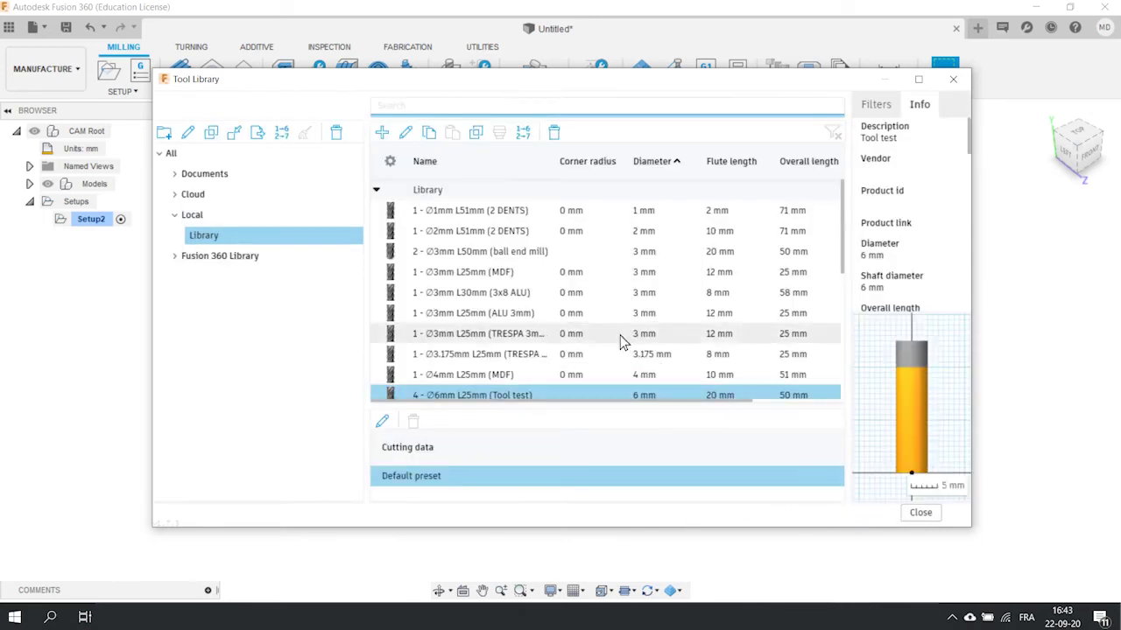
- Return from the Tool Library to the clamp model with Setup2 in the Manufacture workspace
scroll(538, 363, down, 1)
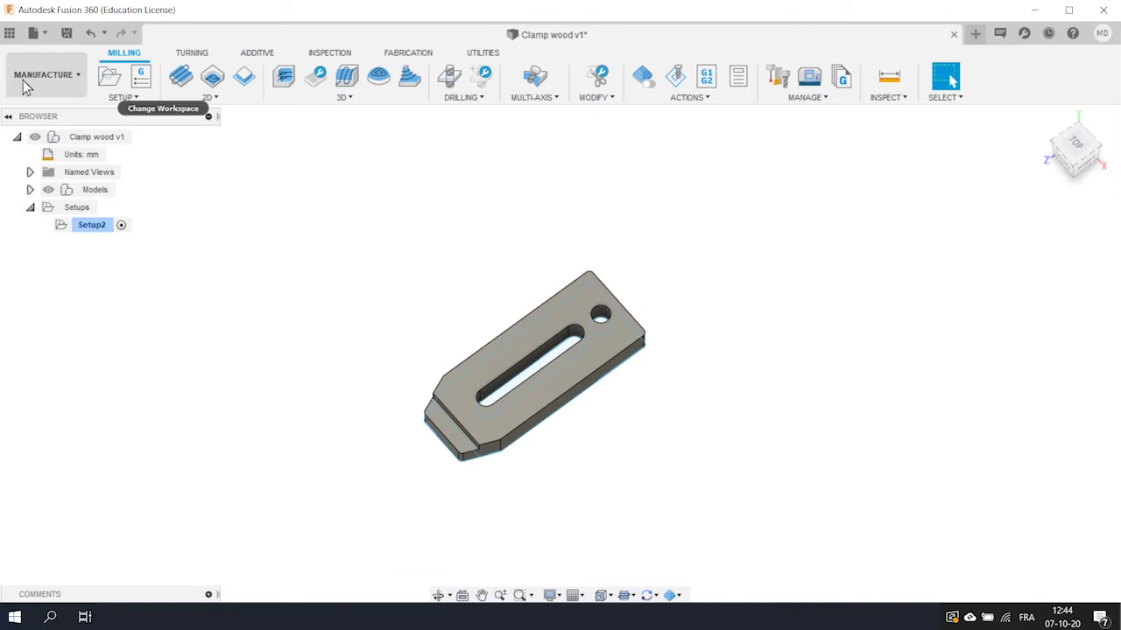
click(209, 97)
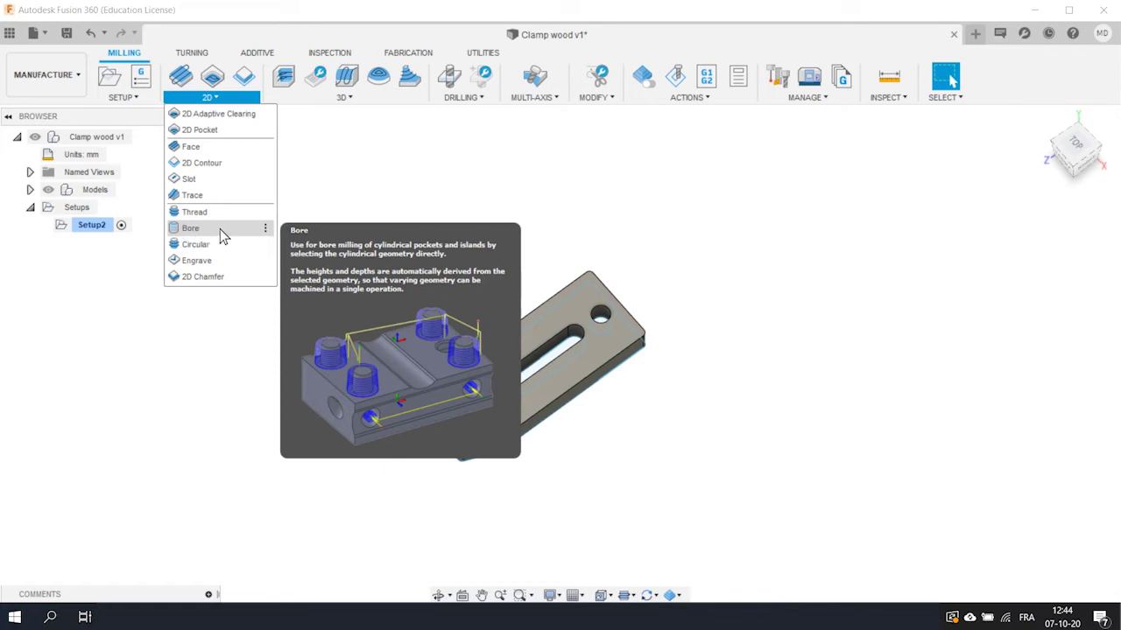
- Start a Bore operation and review its Geometry, Heights, Passes and Linking tabs
click(221, 233)
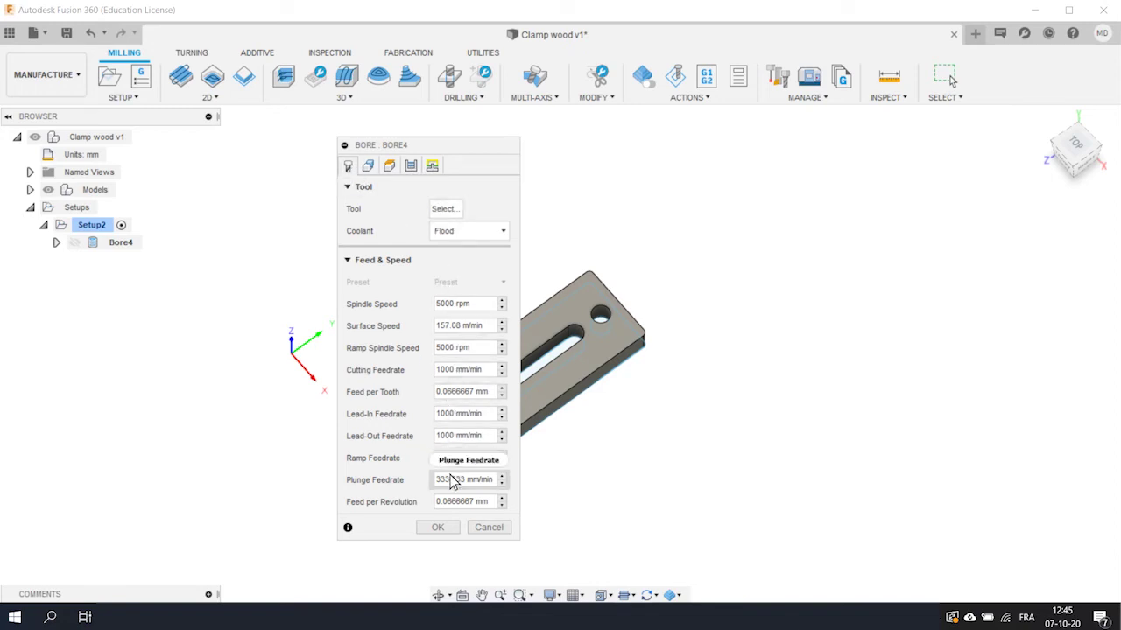
click(368, 167)
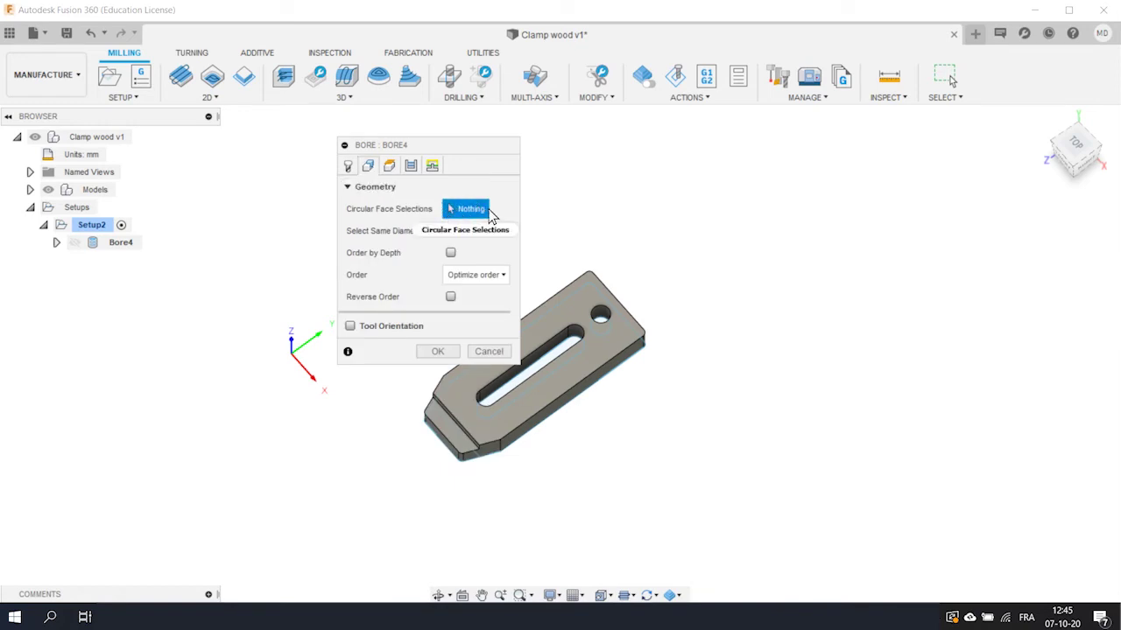
click(390, 167)
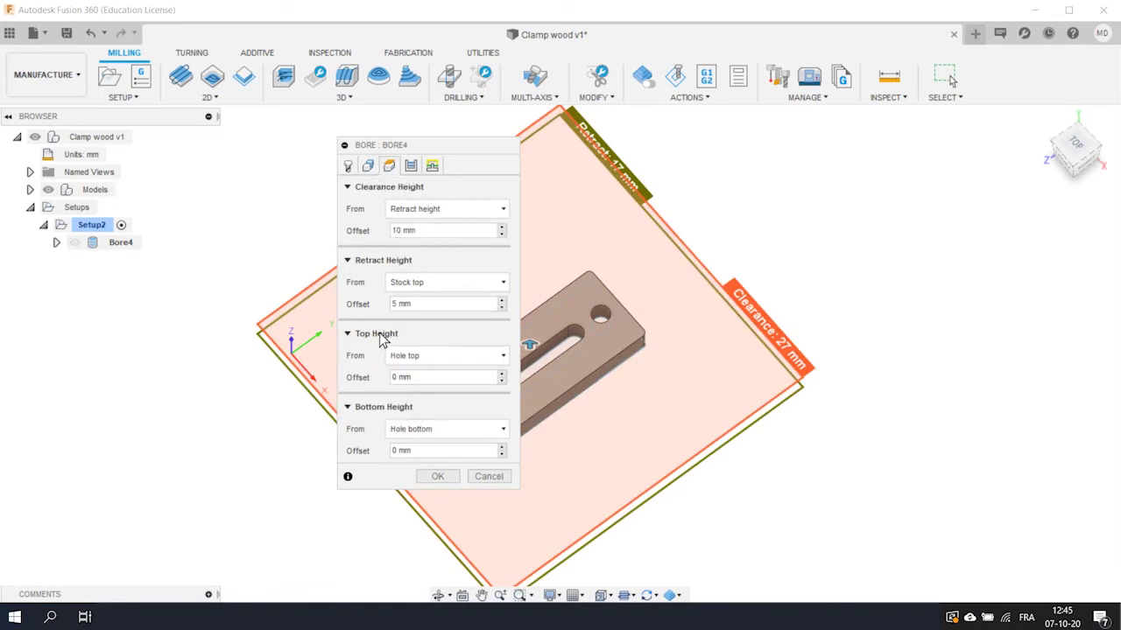
click(415, 172)
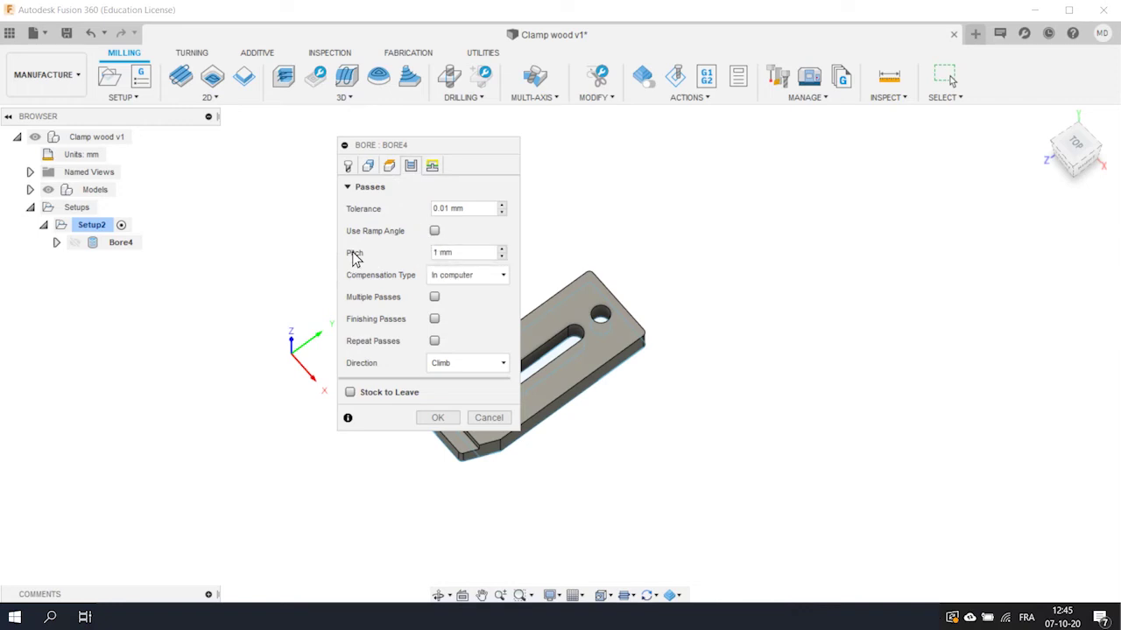
click(431, 166)
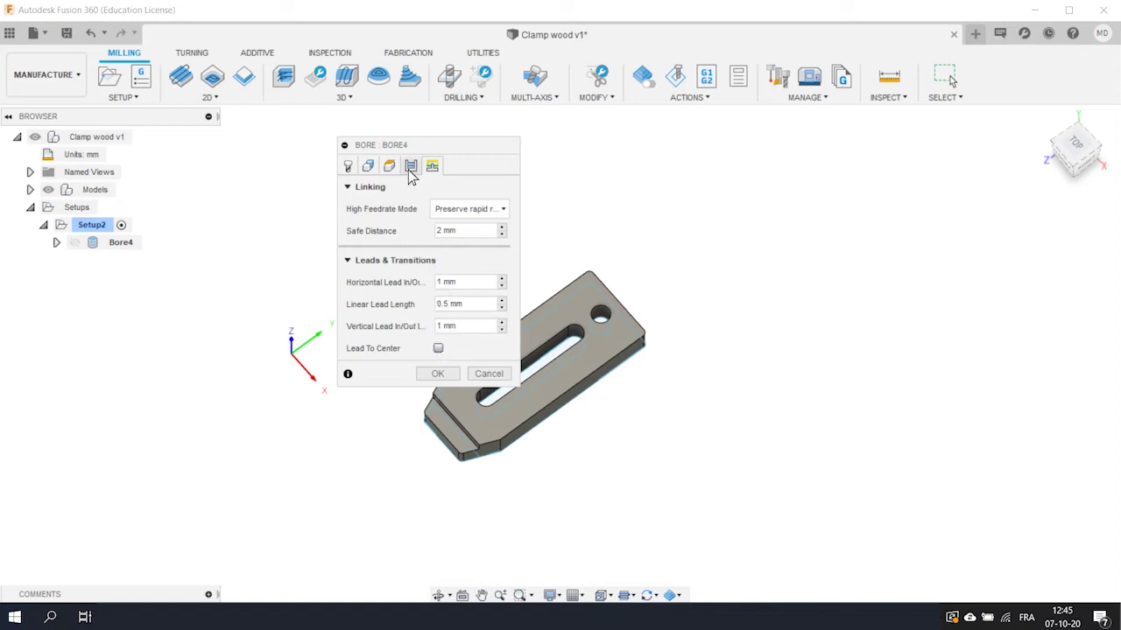
click(348, 166)
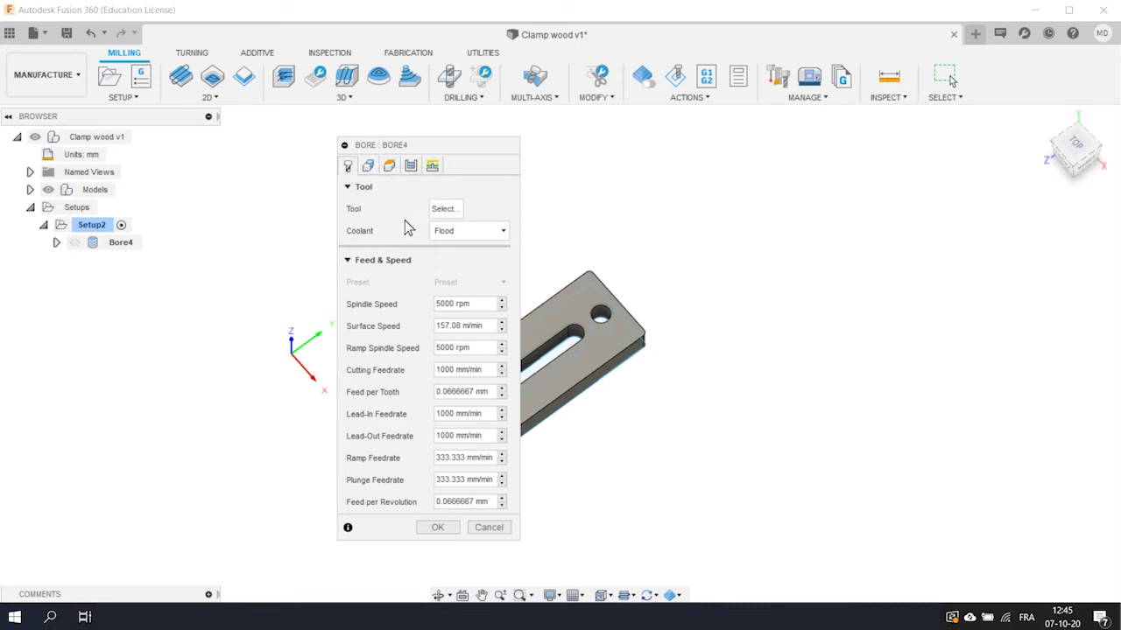
- Assign the Ø6mm Tool test cutter and select the clamp's round hole to bore
click(442, 210)
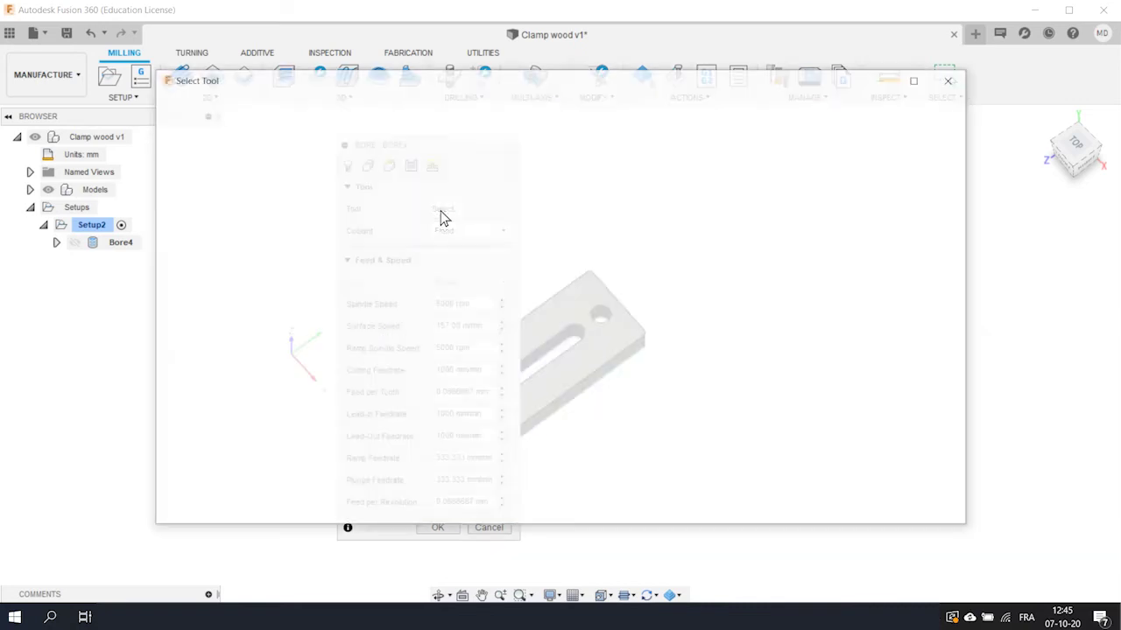
click(443, 211)
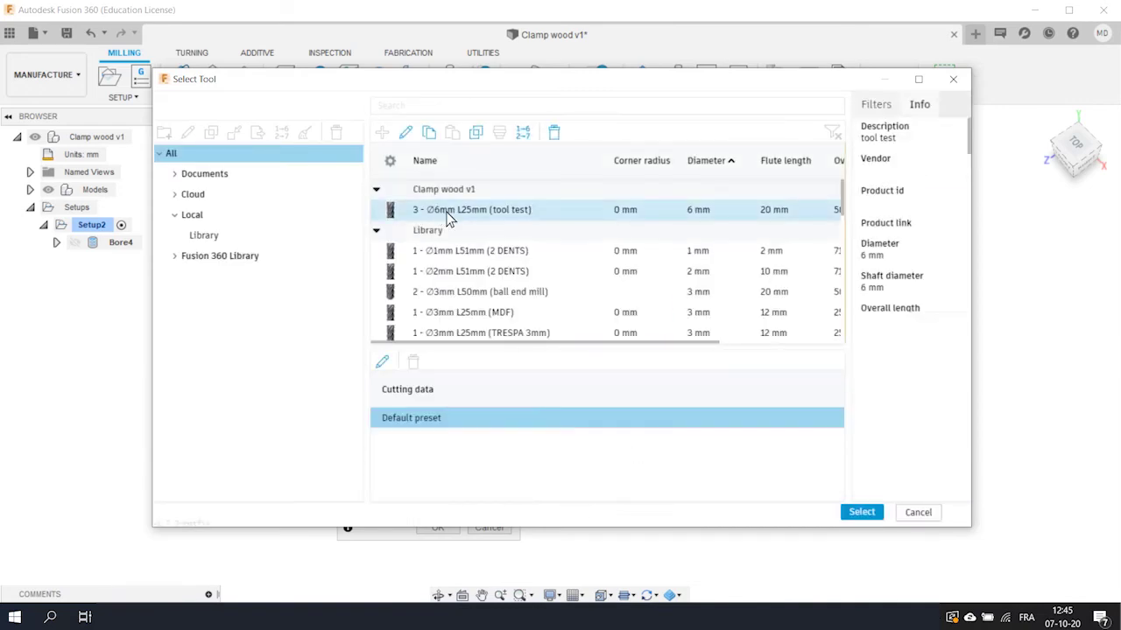
click(862, 512)
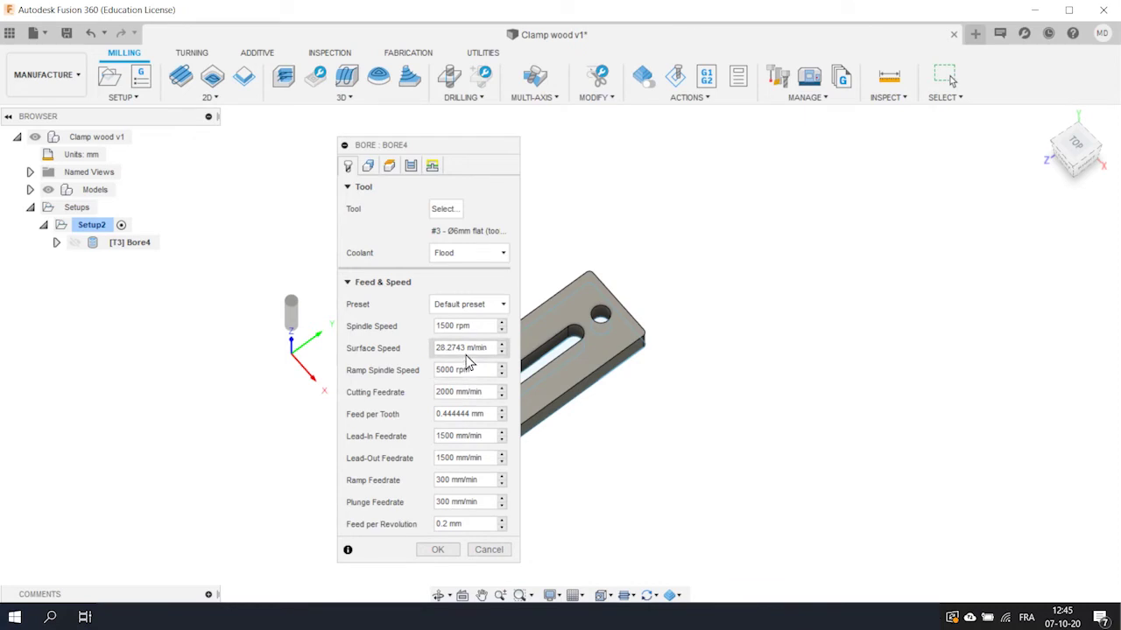
click(368, 168)
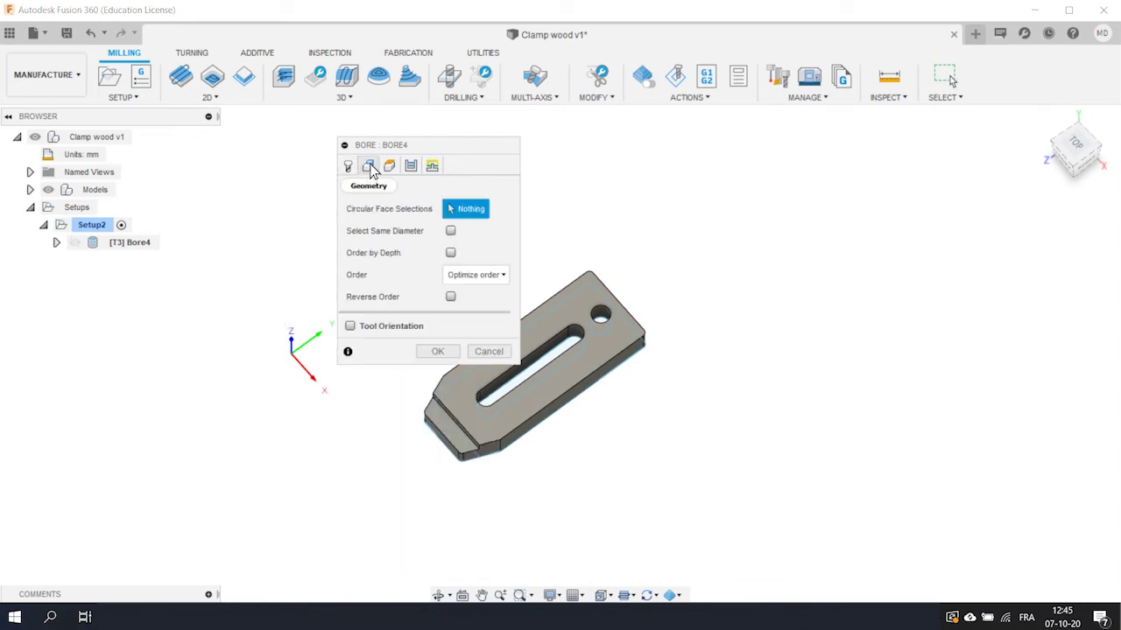
scroll(597, 331, up, 5)
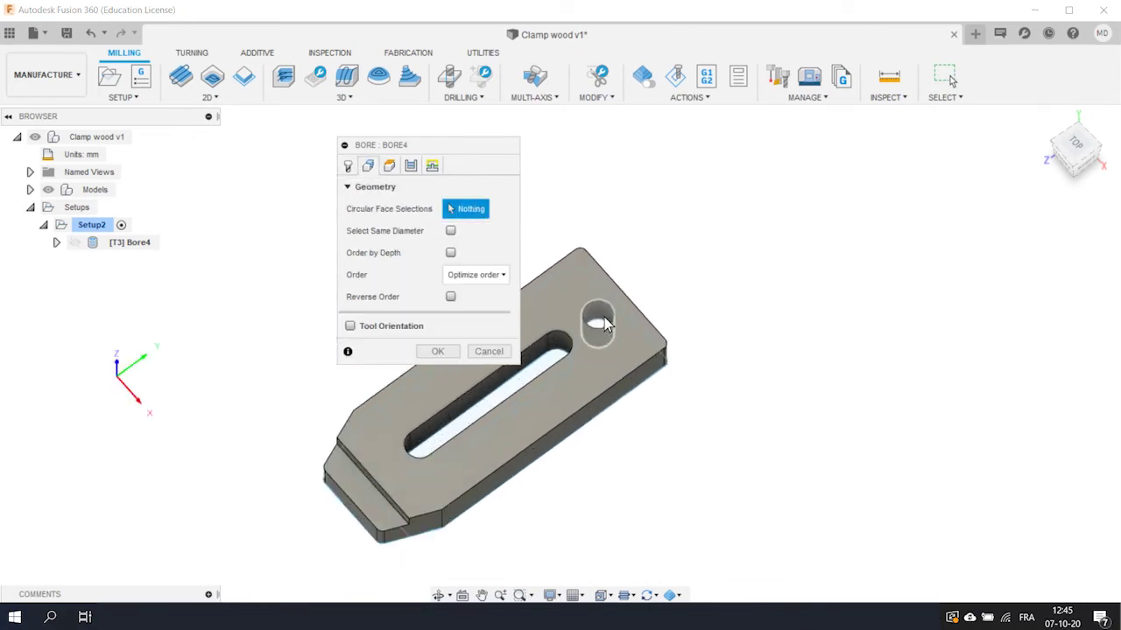
click(596, 327)
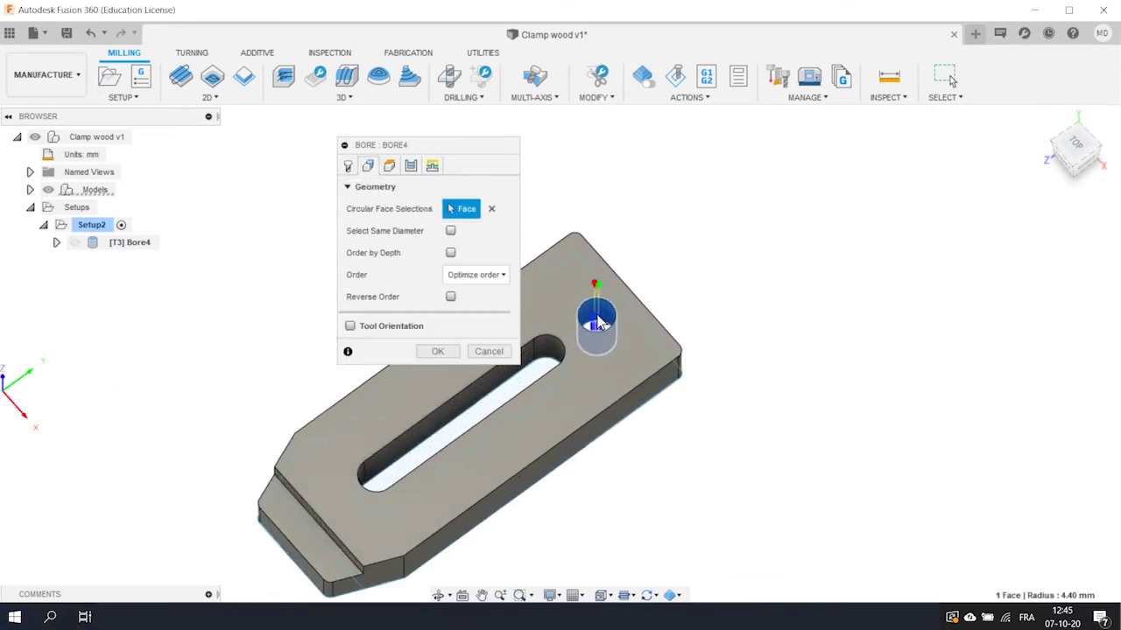
- Set the bore pitch to 2 mm and accept to generate the toolpath
click(411, 168)
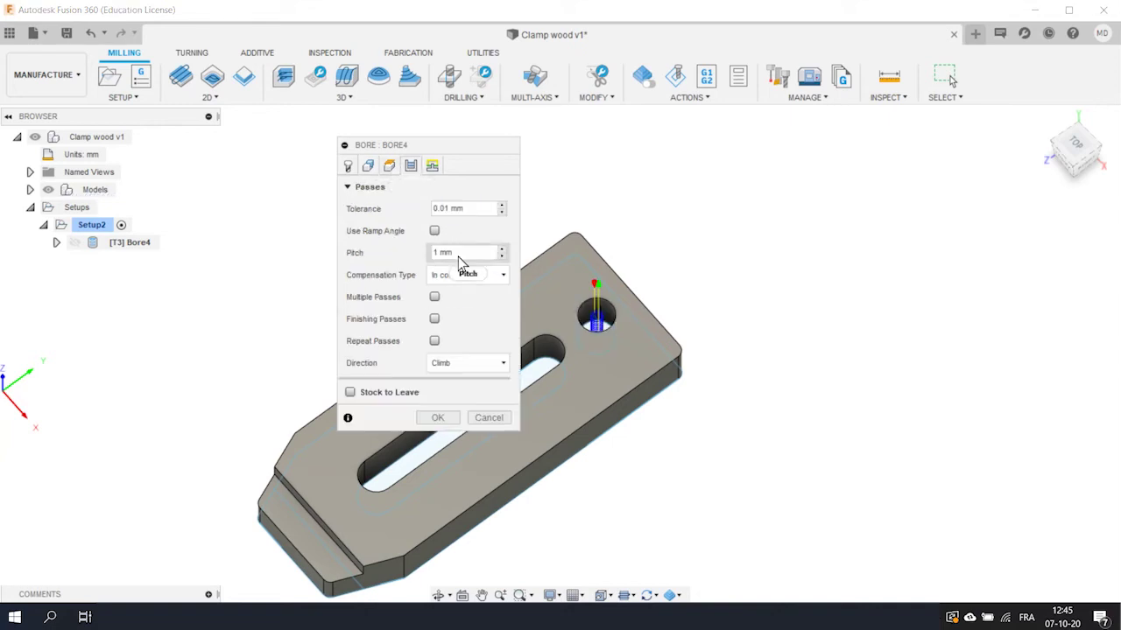
click(463, 253)
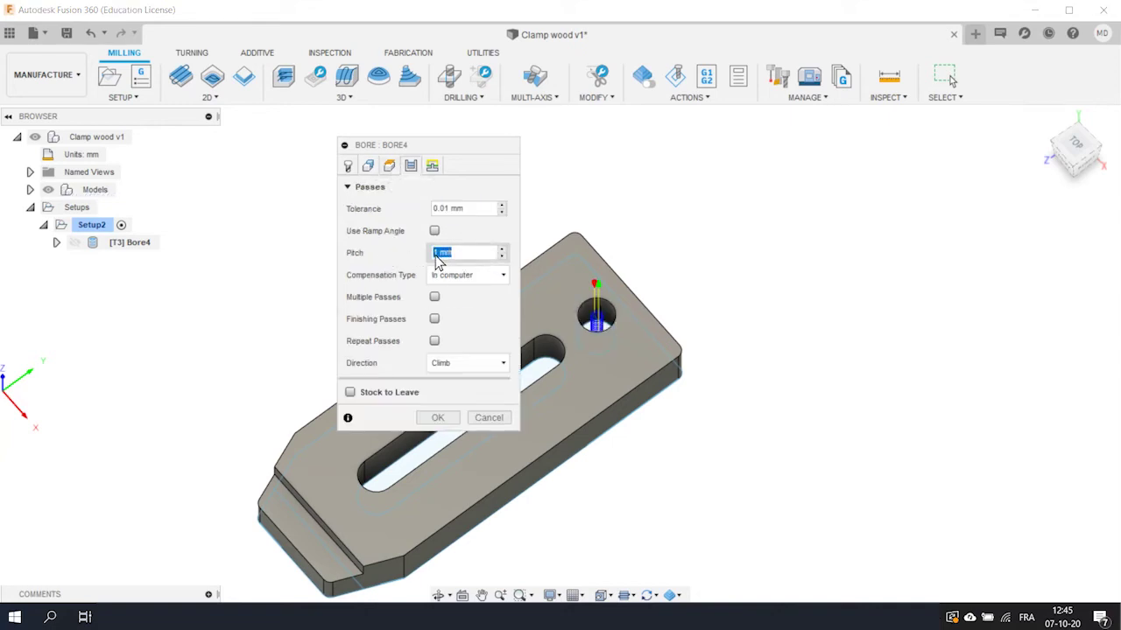
text(2)
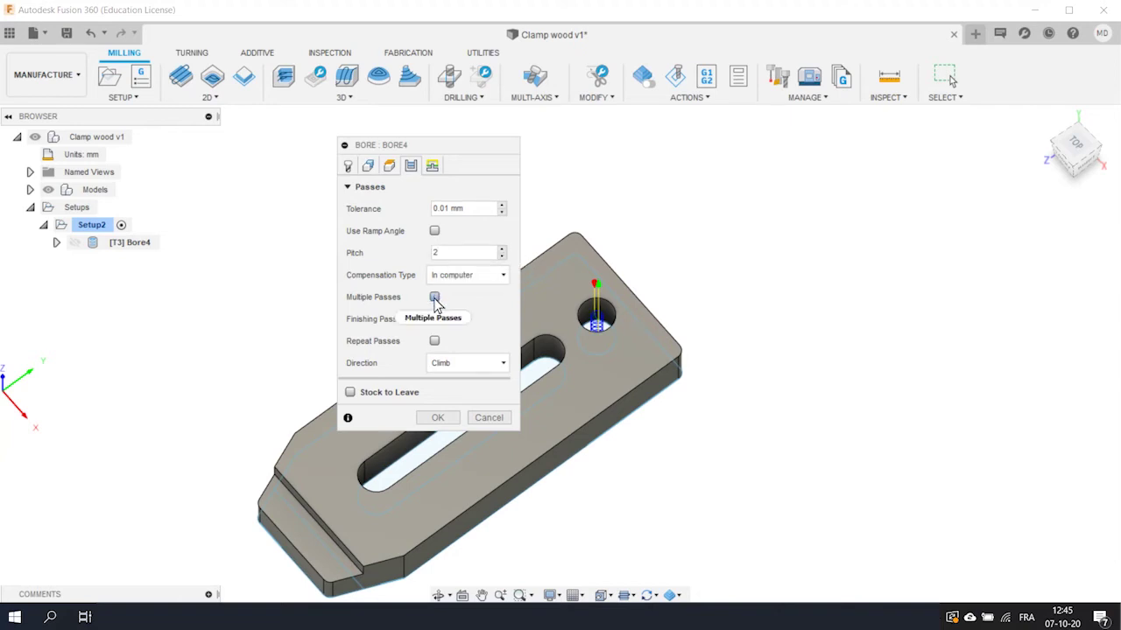
mouse_move(436, 302)
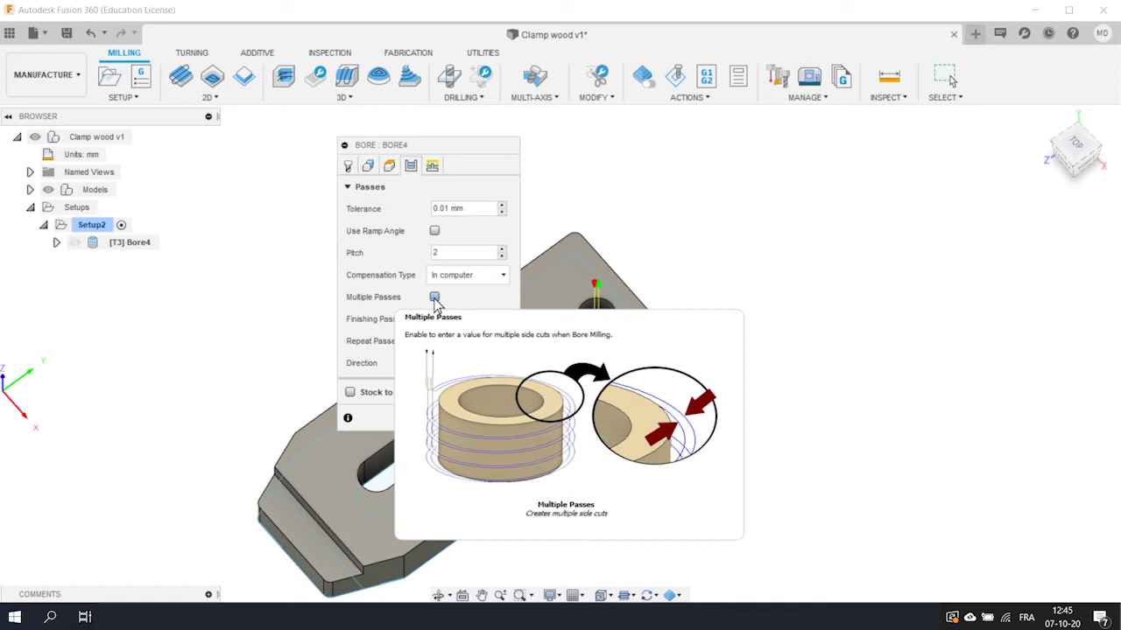
click(432, 167)
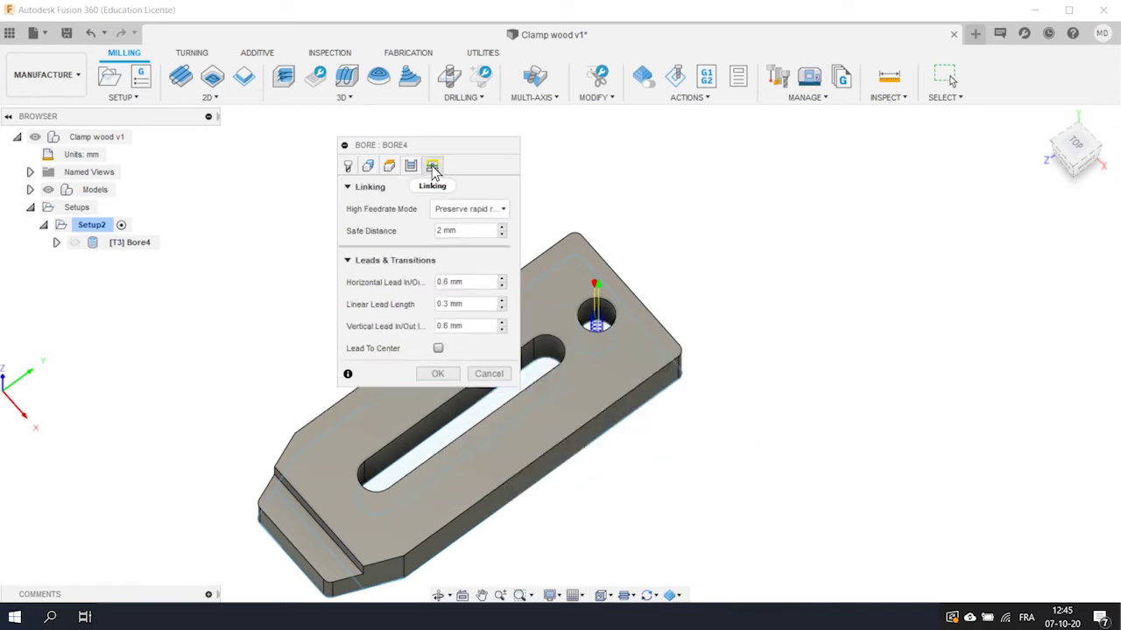
click(438, 374)
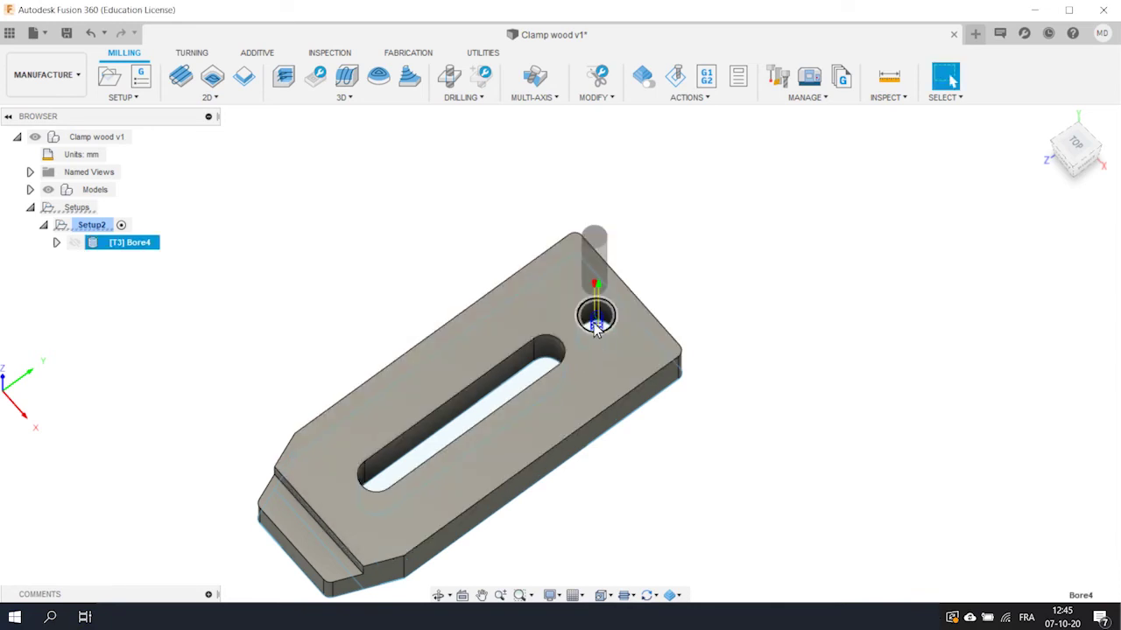
- Start a new 2D Pocket operation, which picks up the Ø6mm tool #3
scroll(603, 331, up, 5)
scroll(600, 333, down, 8)
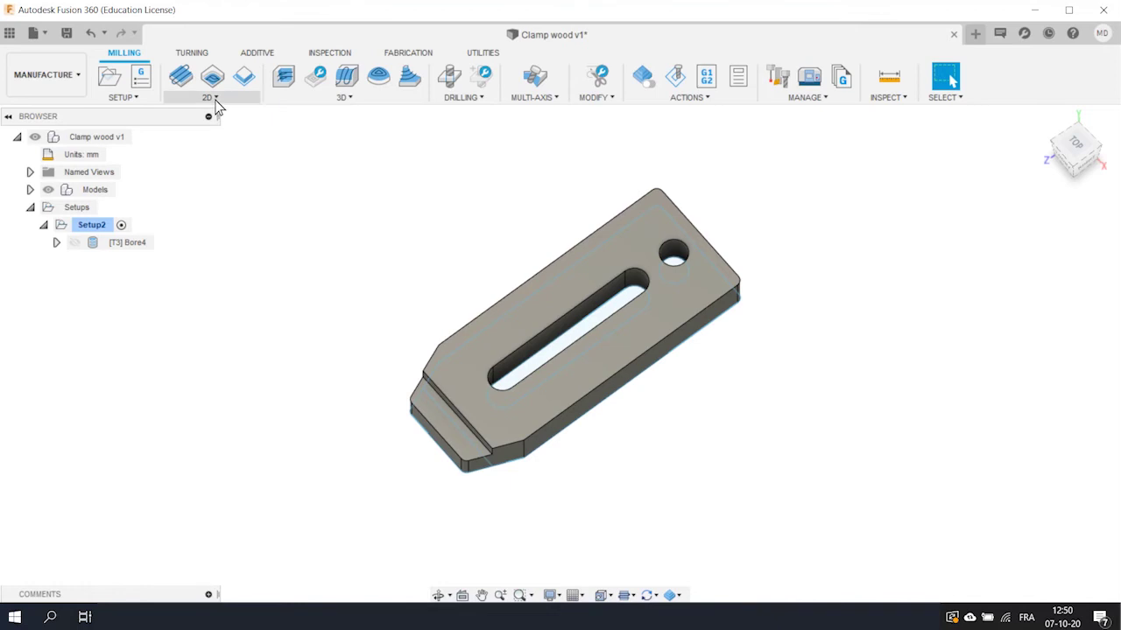
click(216, 98)
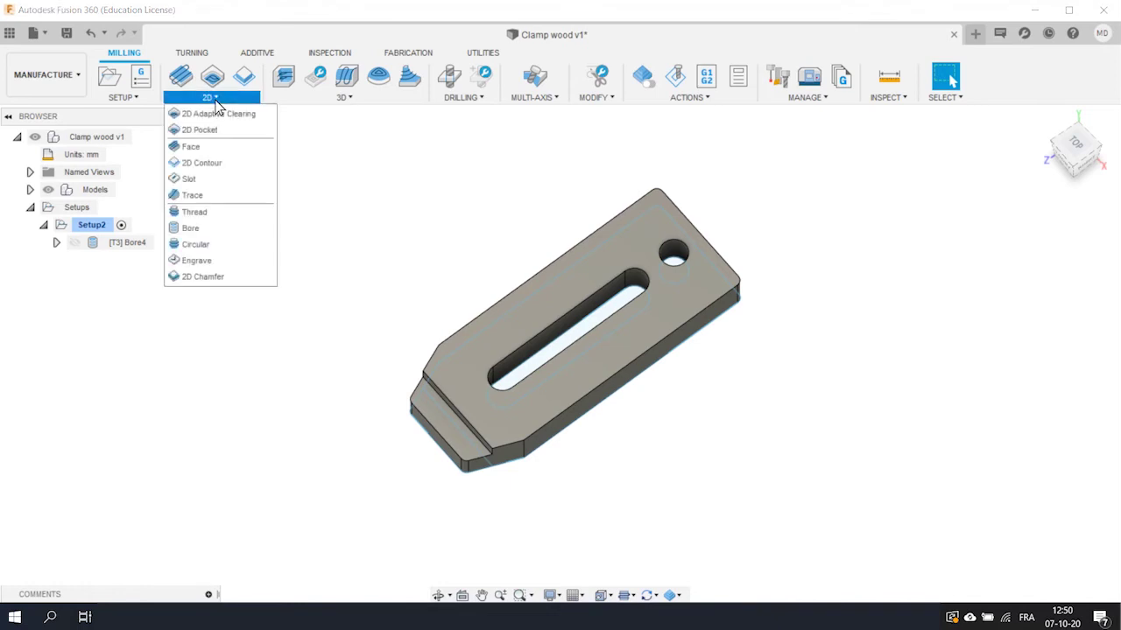
click(201, 130)
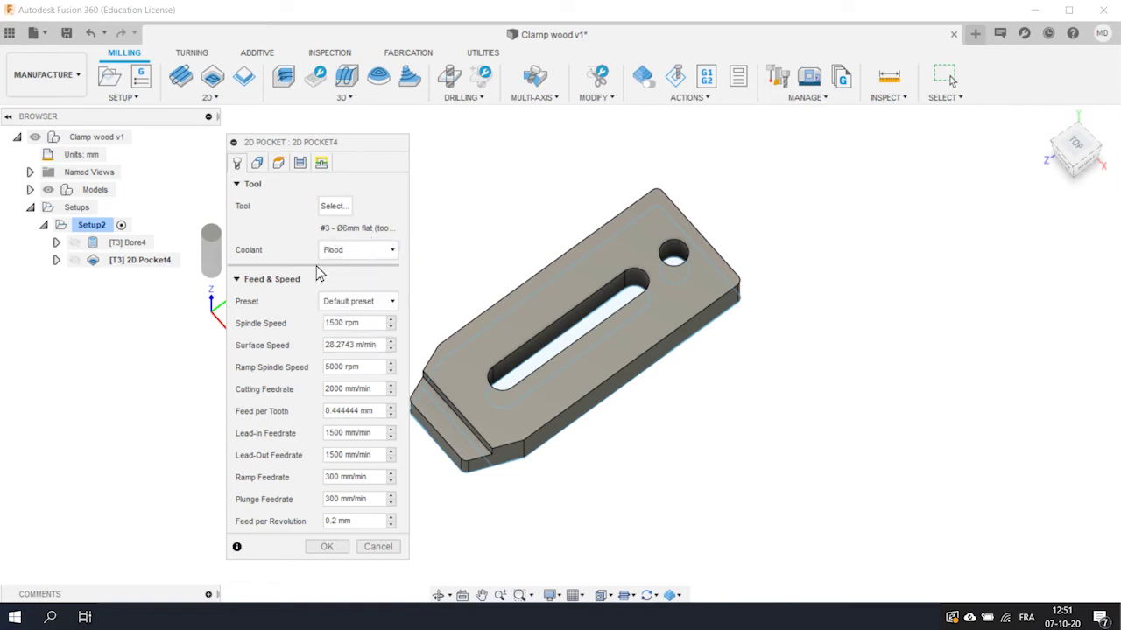
- Select the slot and the chamfered end face as the pocket geometry
click(258, 164)
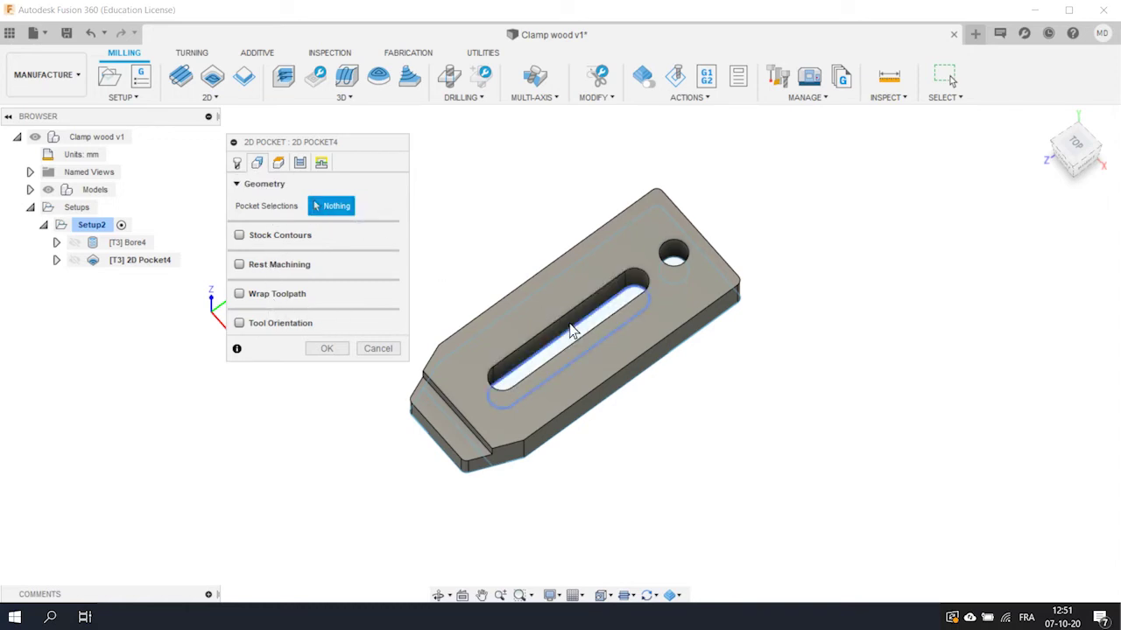
scroll(567, 338, up, 3)
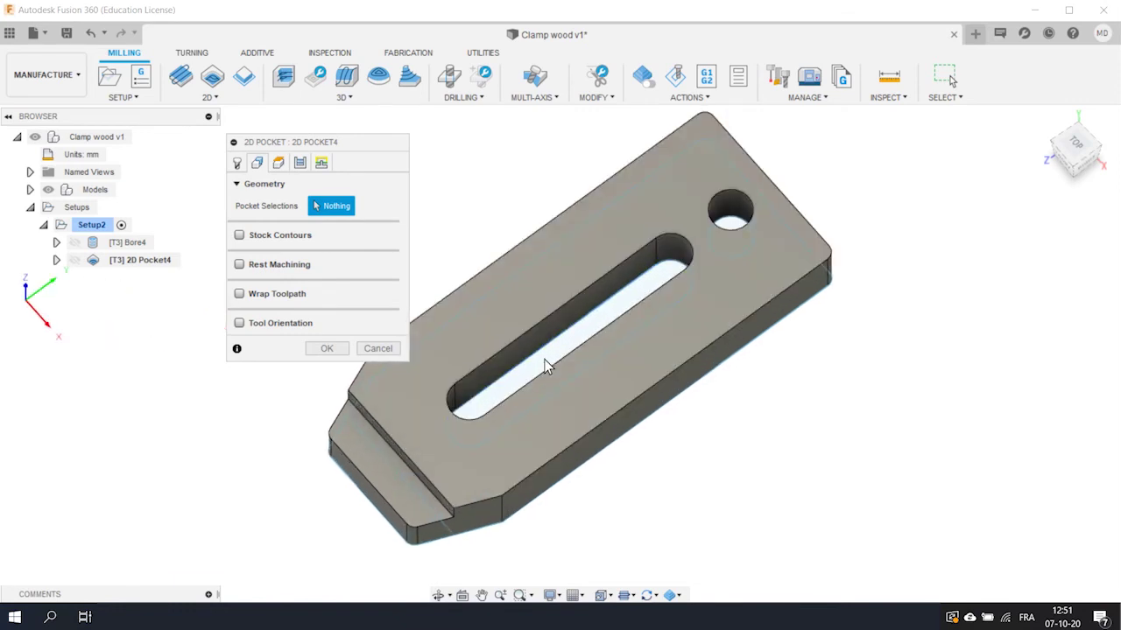
click(543, 356)
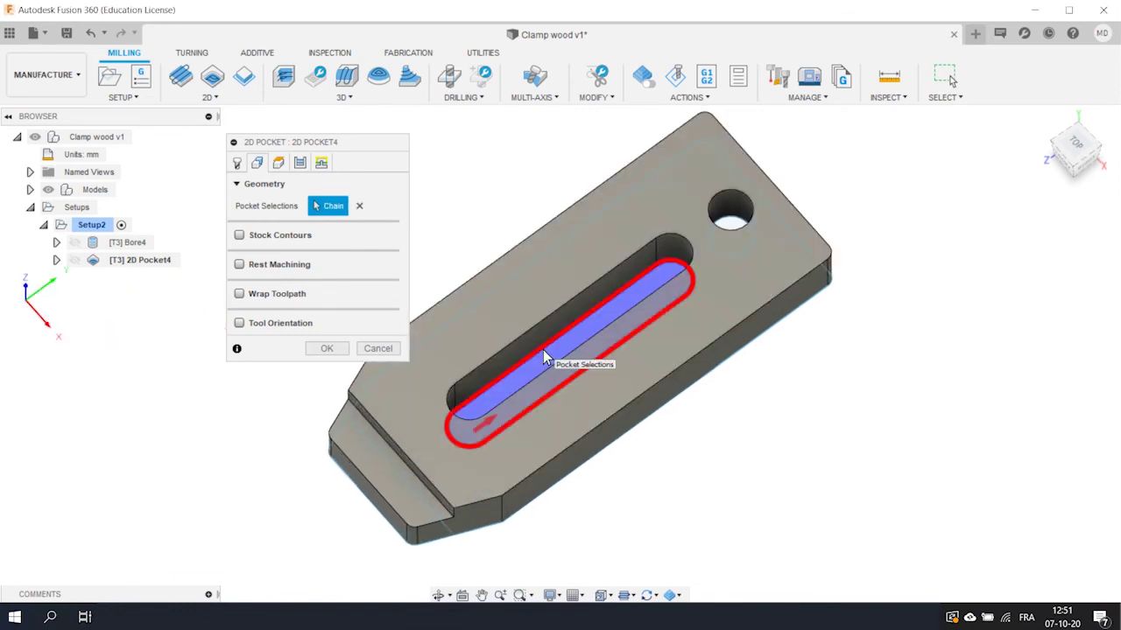
click(354, 458)
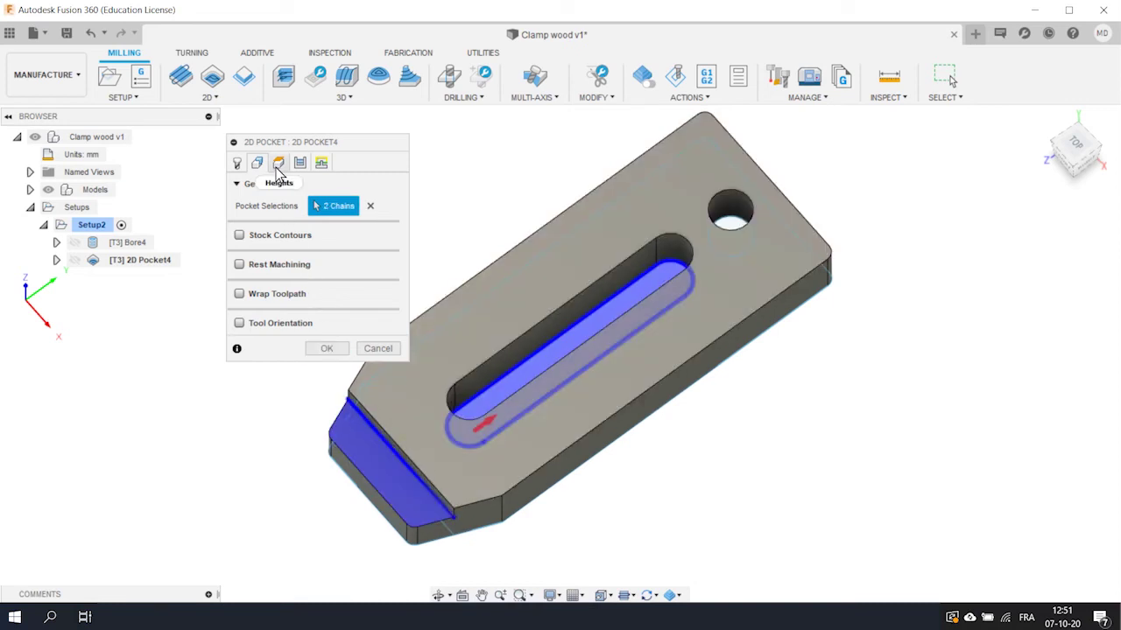
- Turn off Stock to Leave and enable Multiple Depths for the pocket passes
click(278, 163)
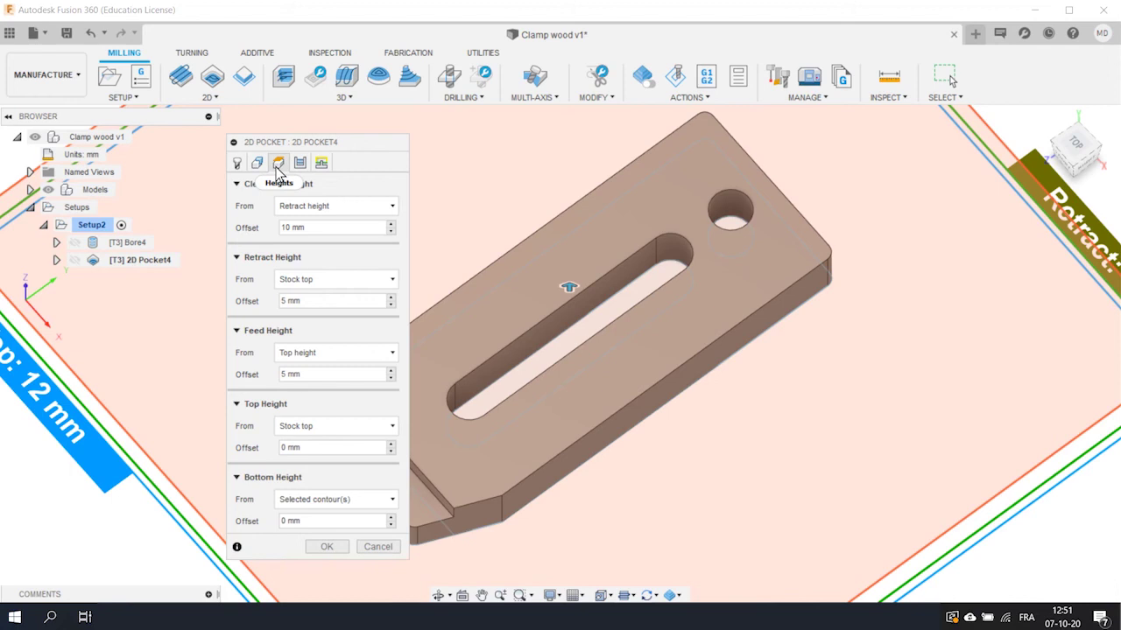
click(300, 164)
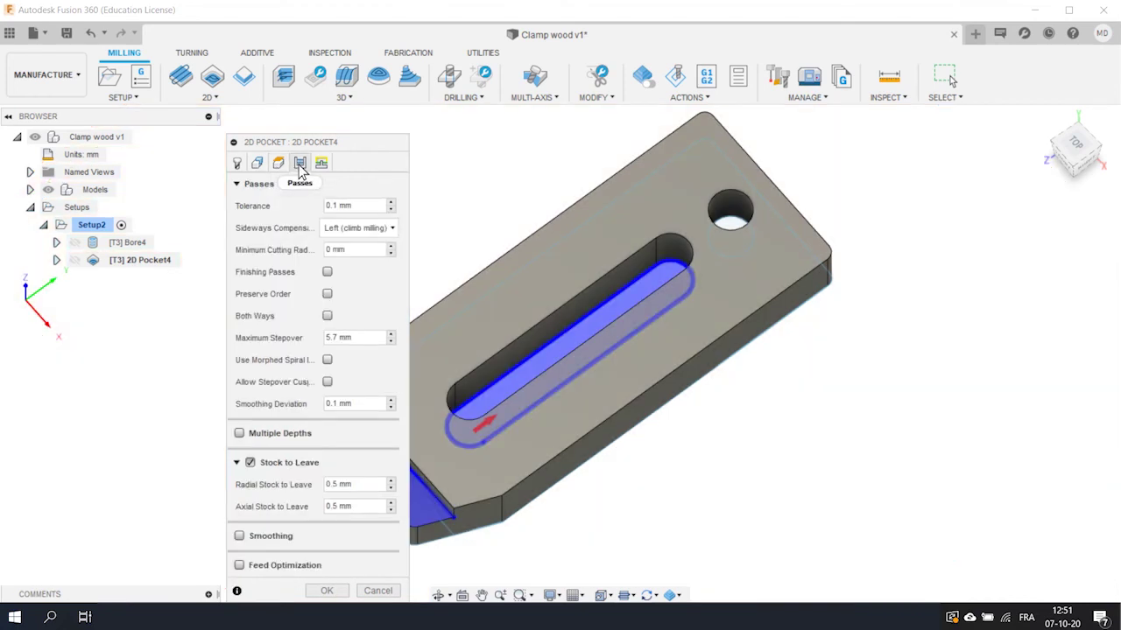
click(249, 464)
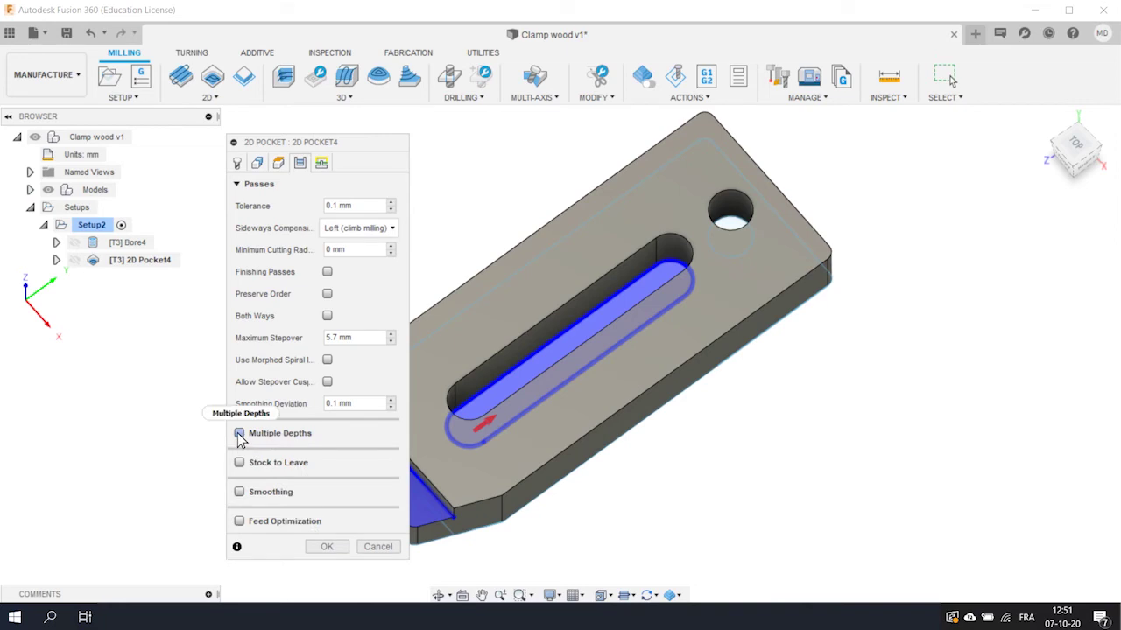
click(240, 435)
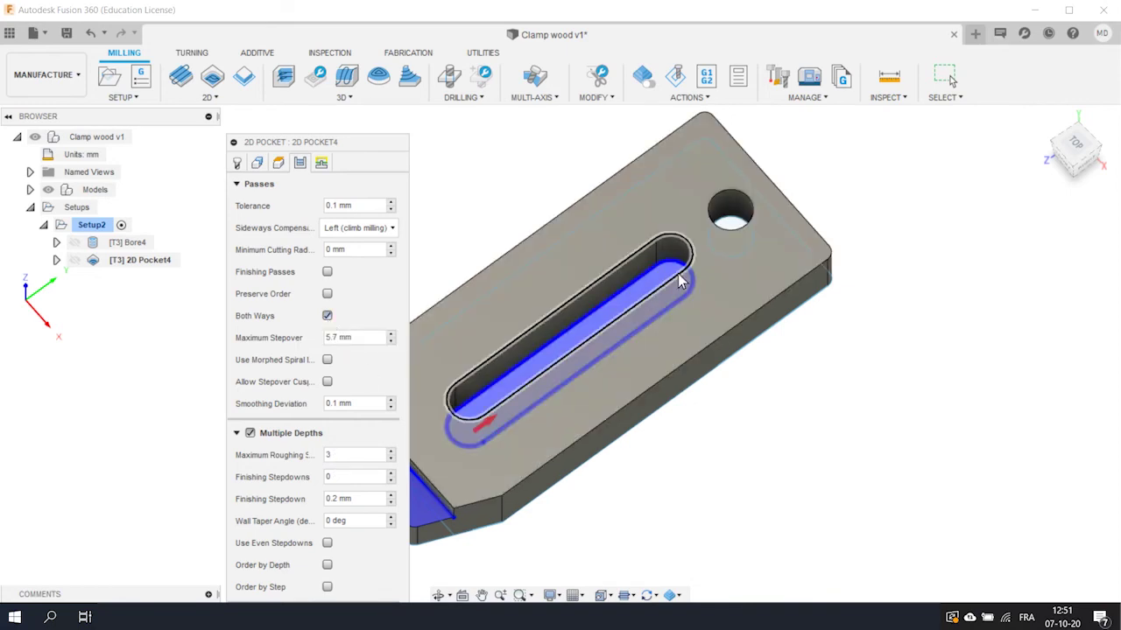
- Disable lead-in and lead-out, then generate the 2D Pocket toolpath
click(323, 165)
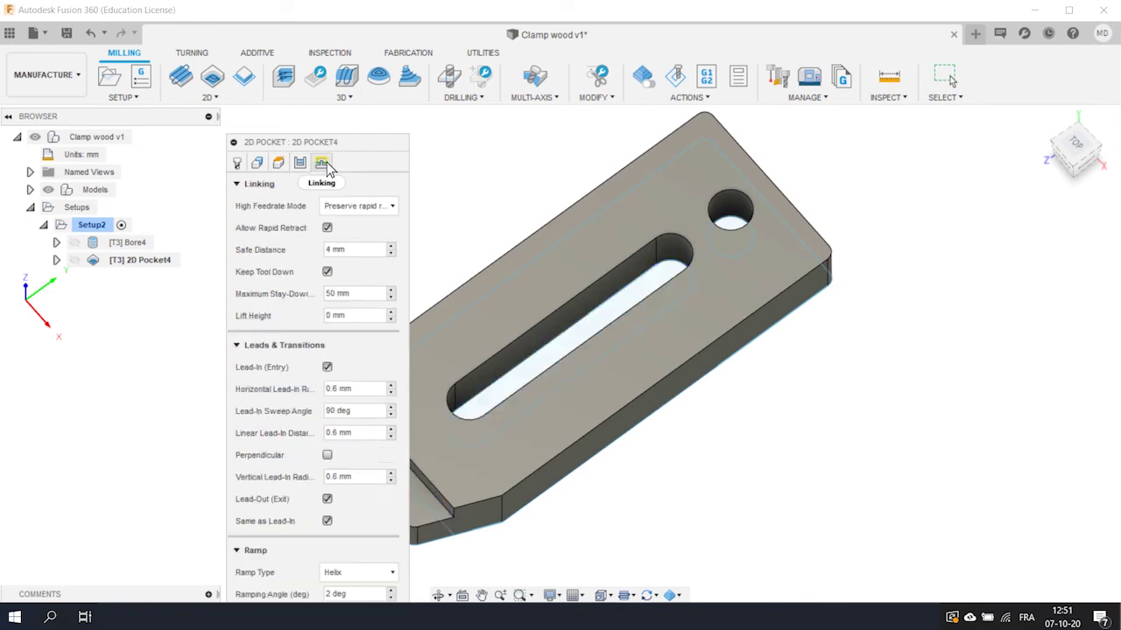
click(328, 368)
click(327, 388)
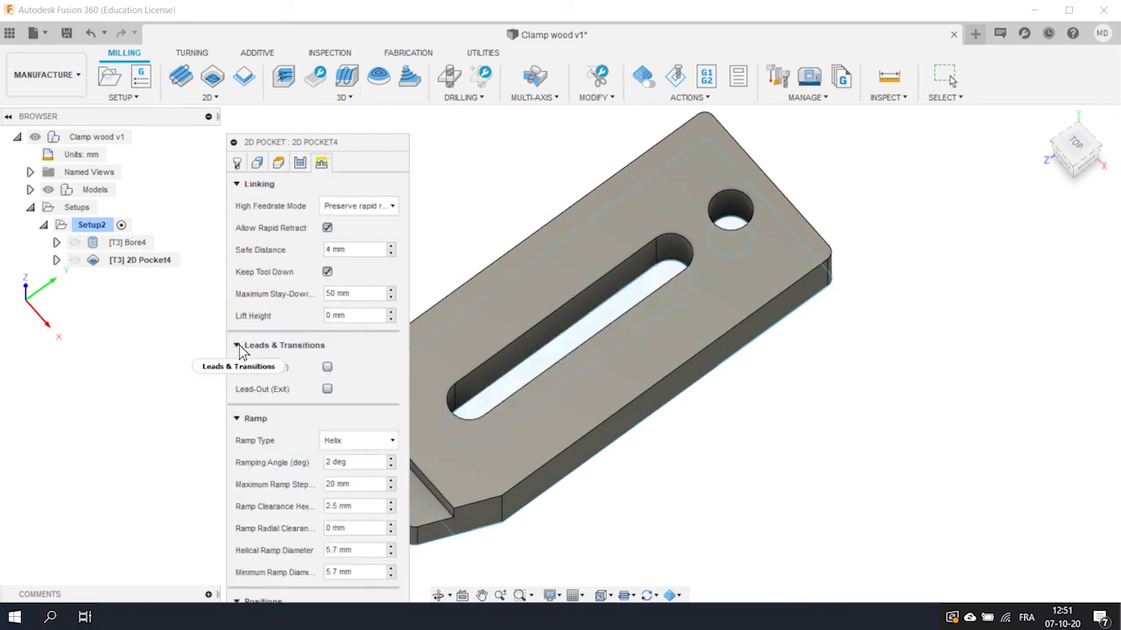
click(238, 420)
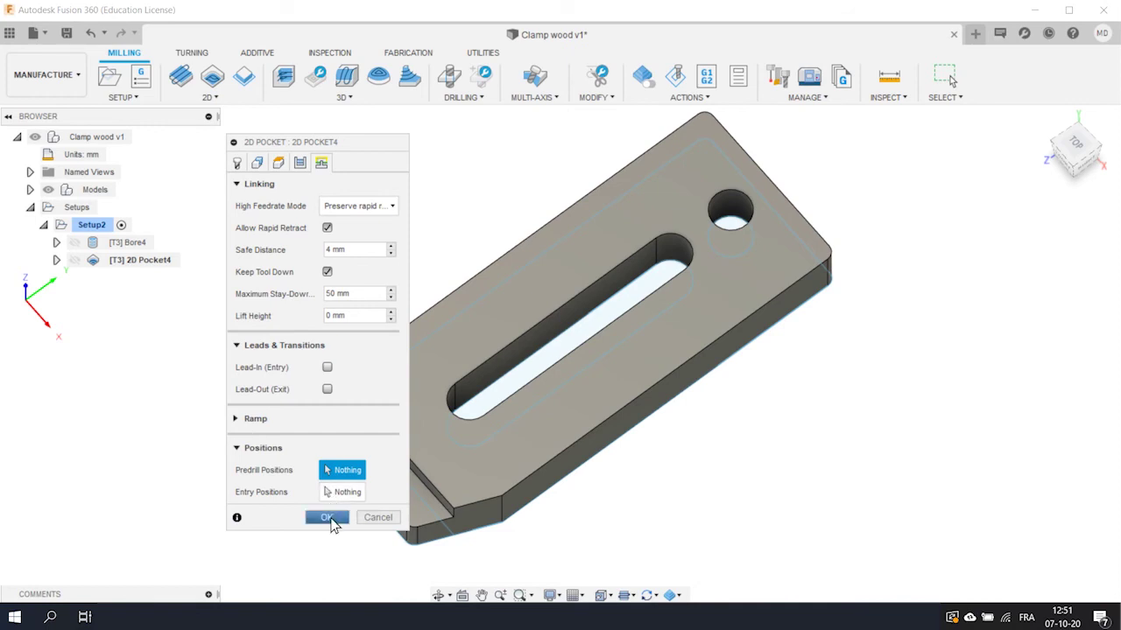
click(330, 522)
scroll(581, 333, down, 3)
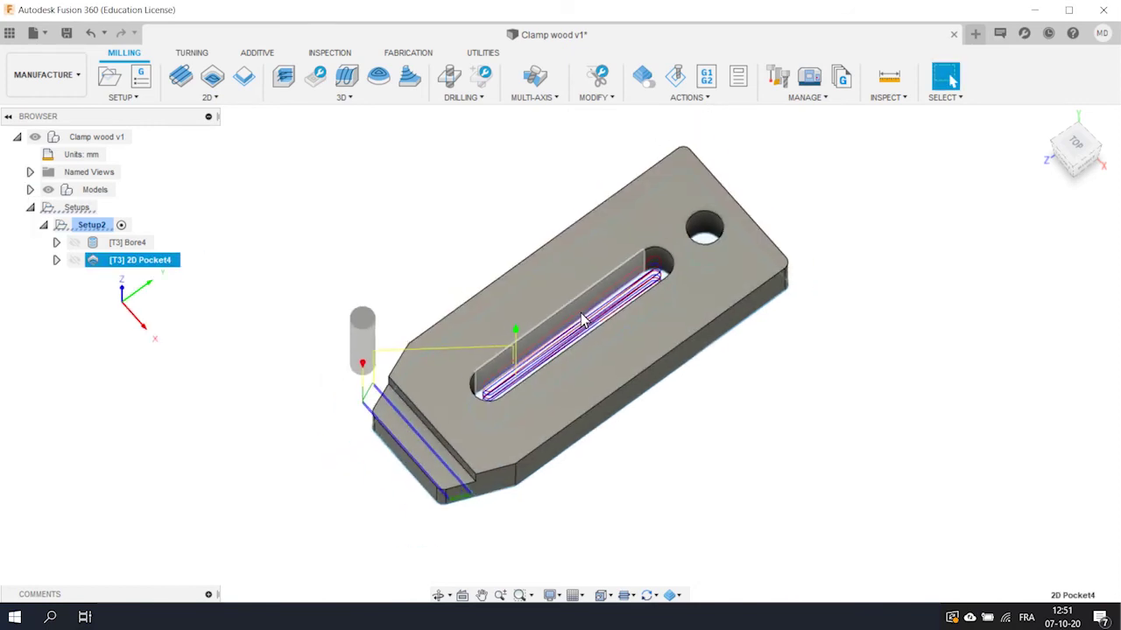
- Start a 2D Contour along the clamp's outer bottom edge
scroll(582, 323, down, 1)
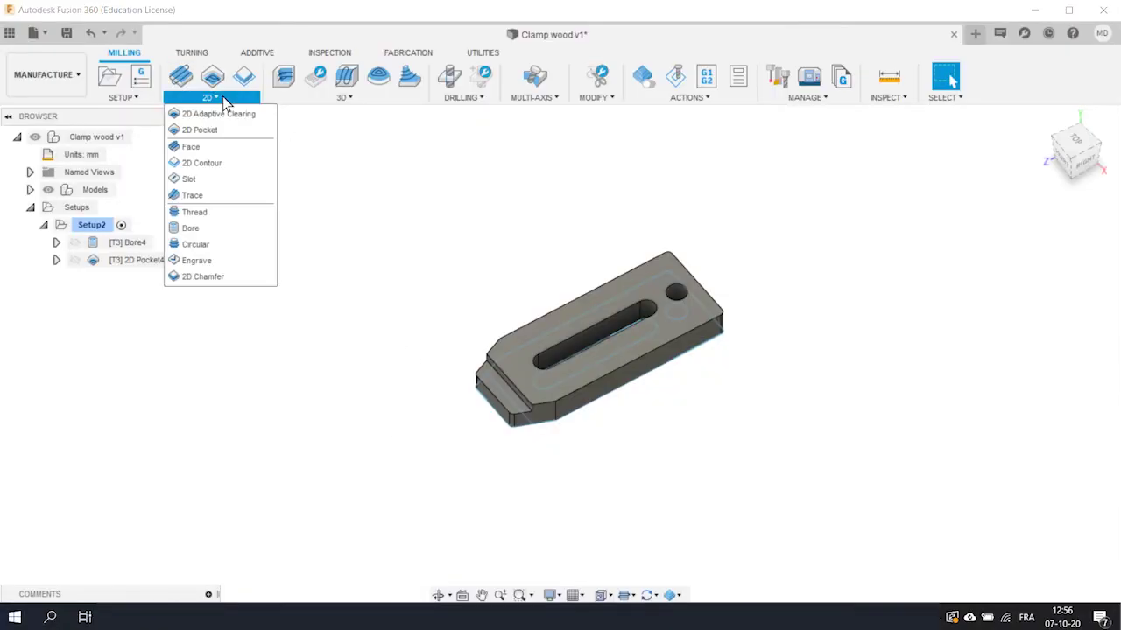
click(203, 164)
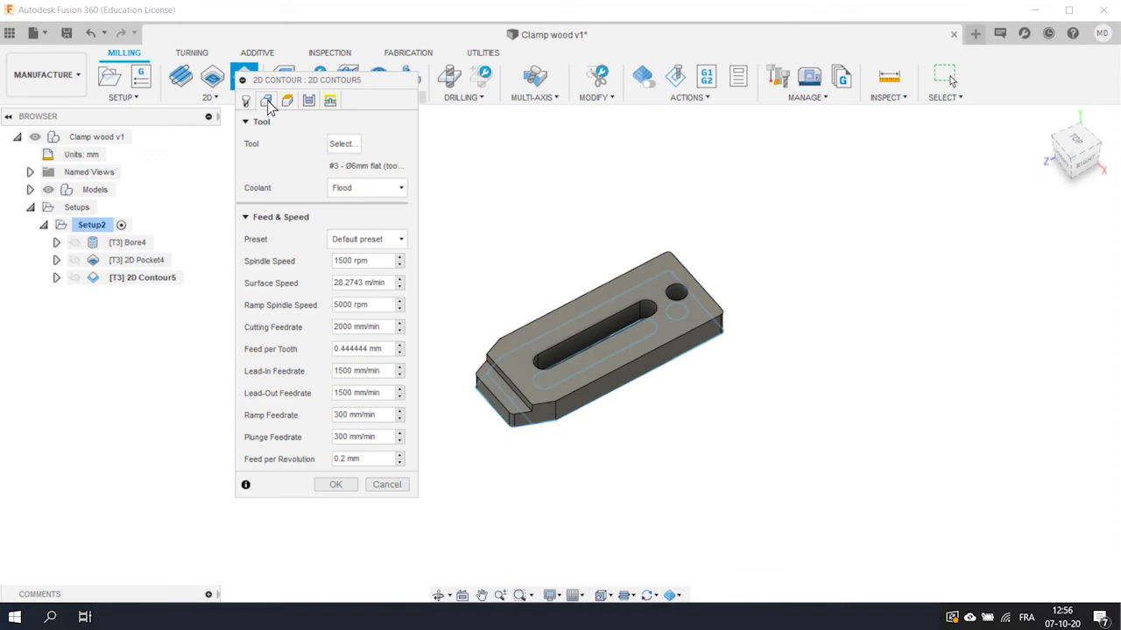
click(266, 101)
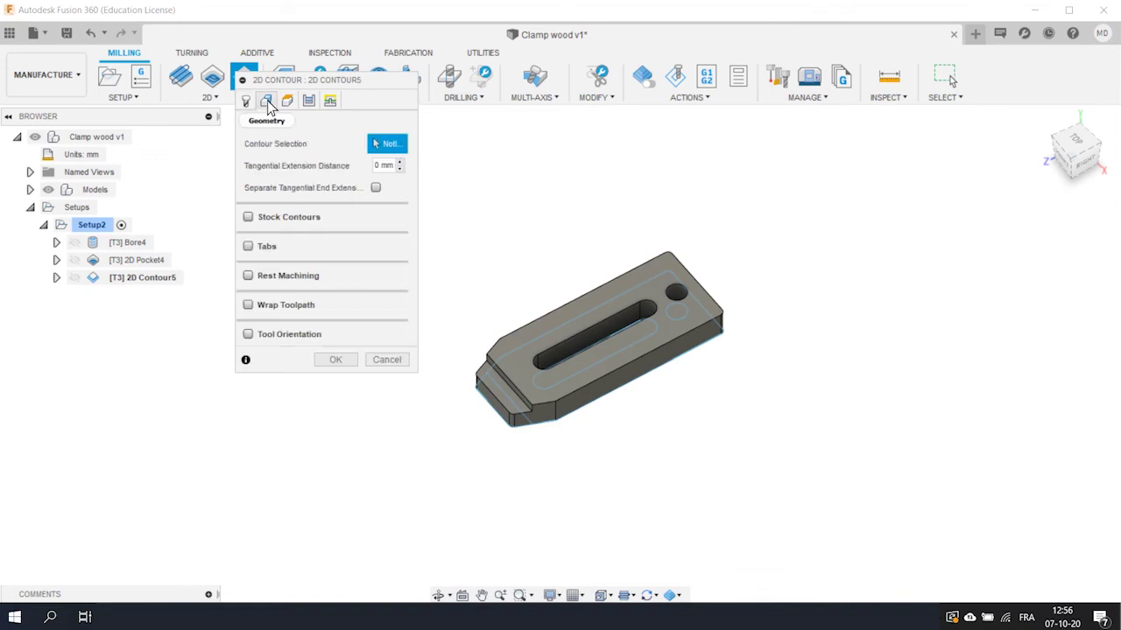
click(571, 423)
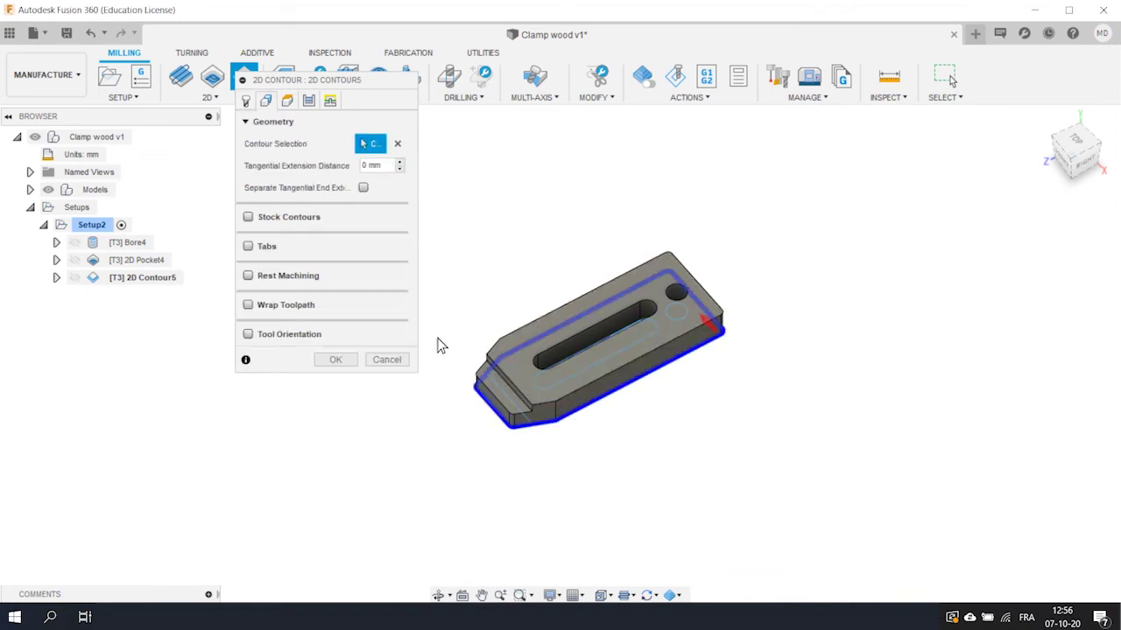
- Add rectangular 6 mm × 1.5 mm tabs positioned by distance every 48 mm
click(250, 247)
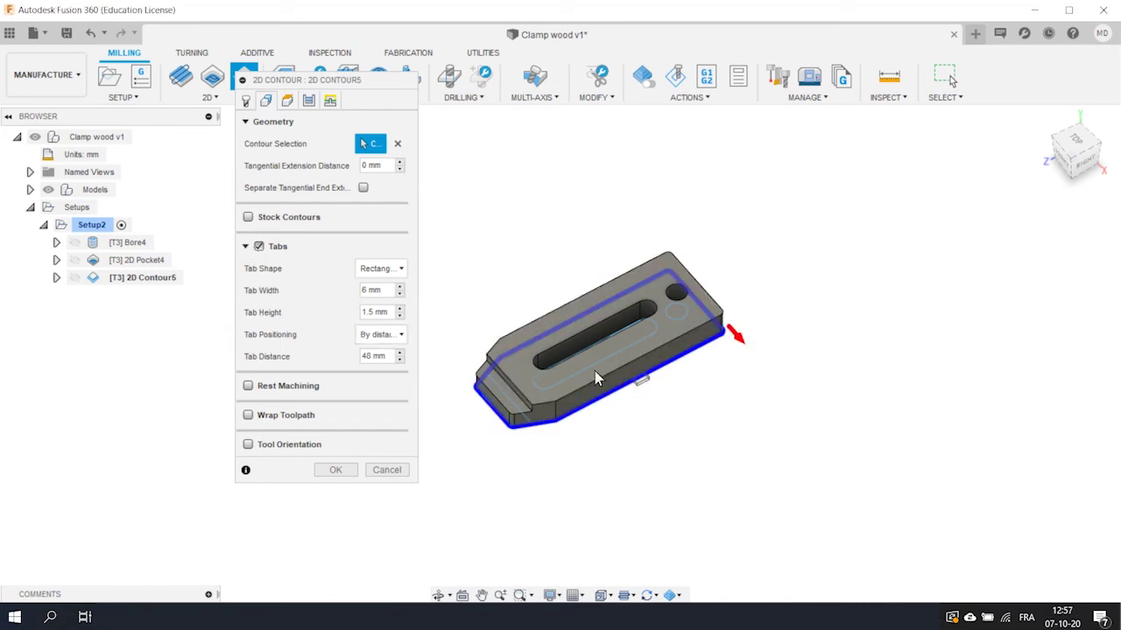
click(399, 336)
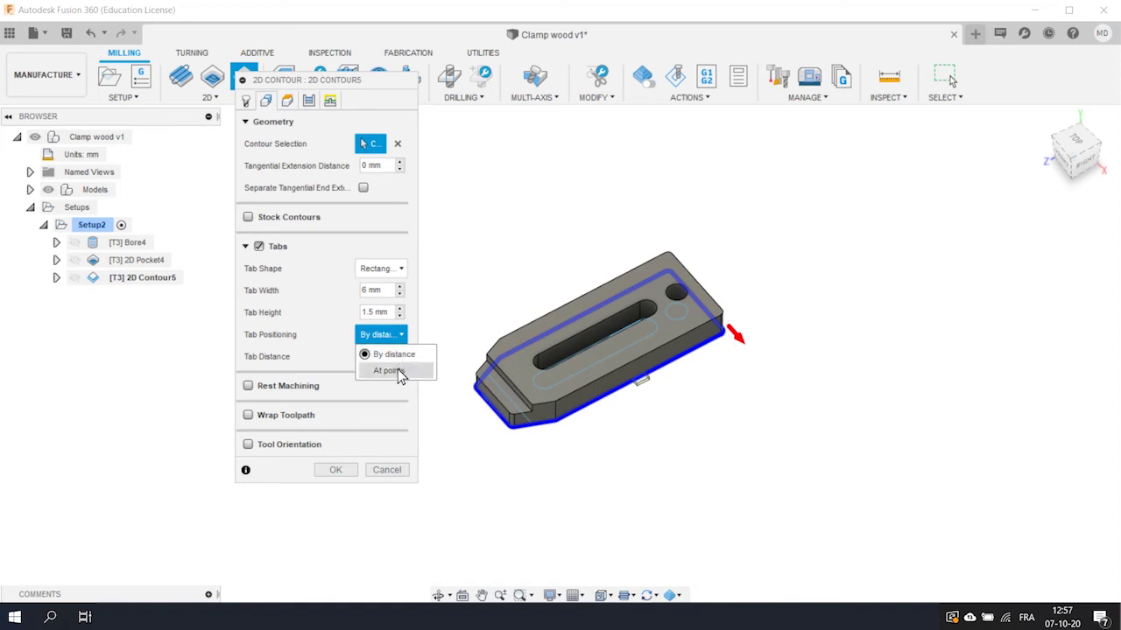
click(403, 350)
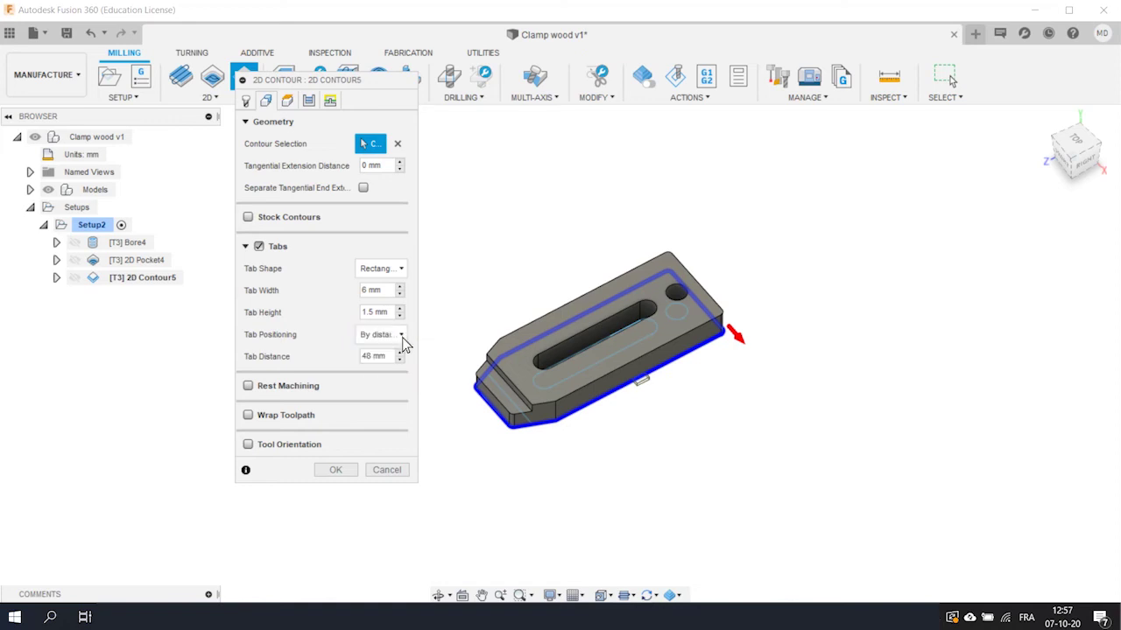
- Enable Multiple Depths, replace the lead-in with a ramp entry, and generate the contour toolpath
click(310, 103)
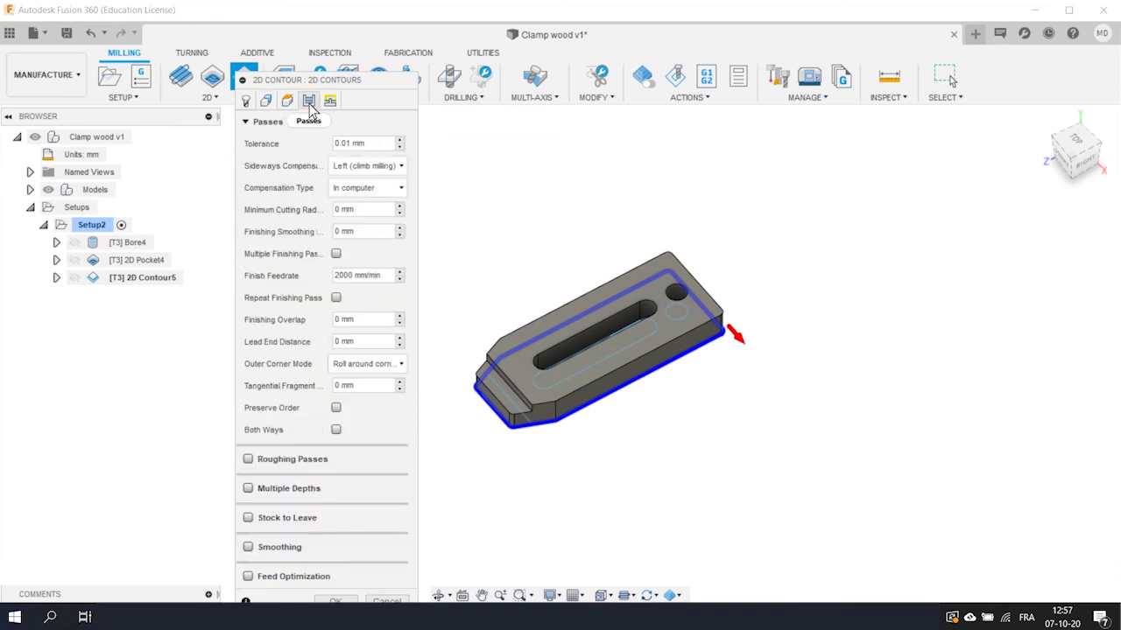
click(249, 489)
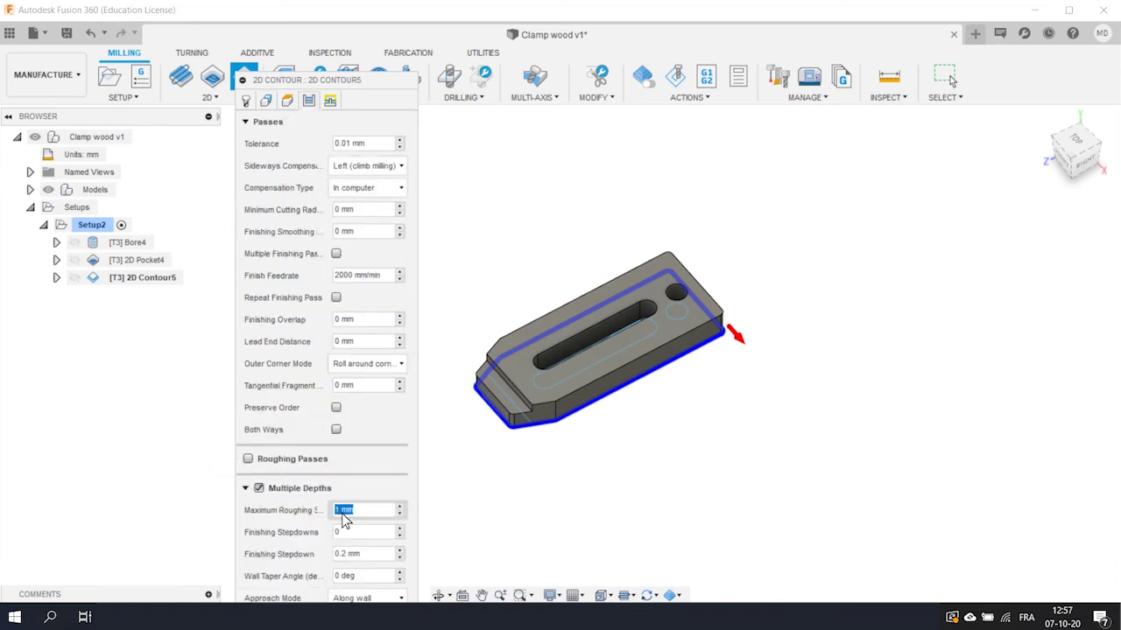
click(330, 100)
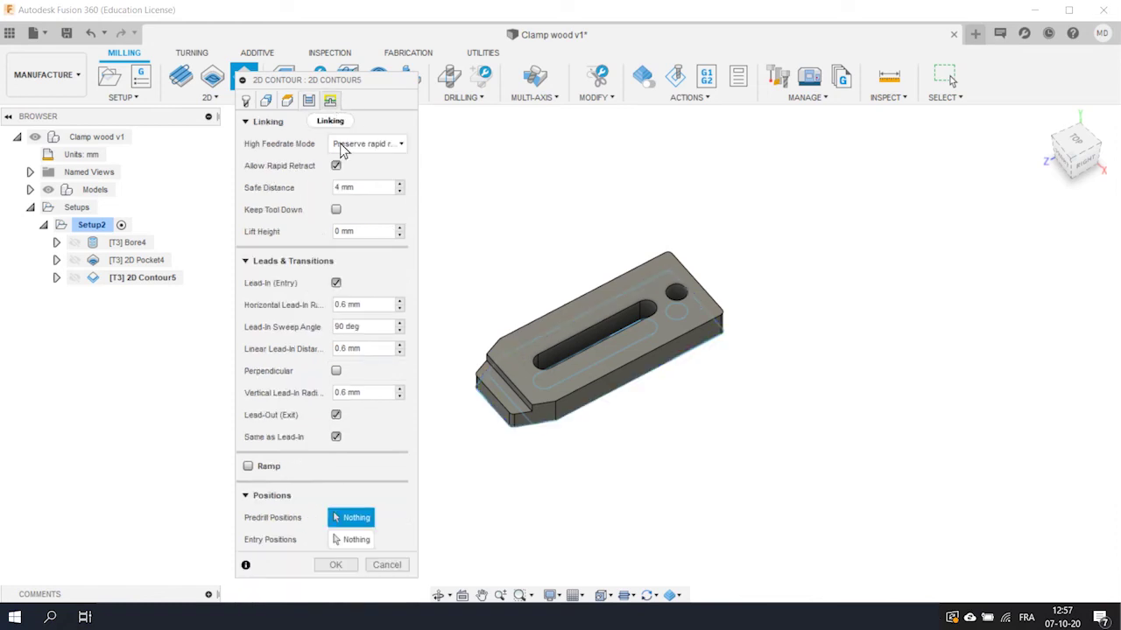
click(336, 283)
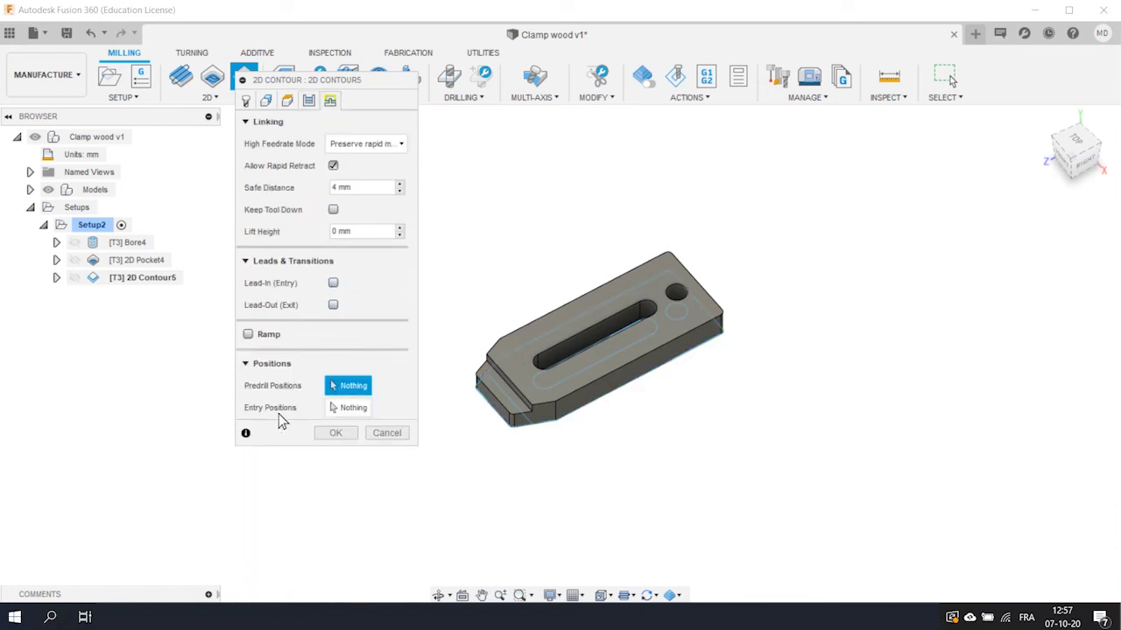
click(248, 335)
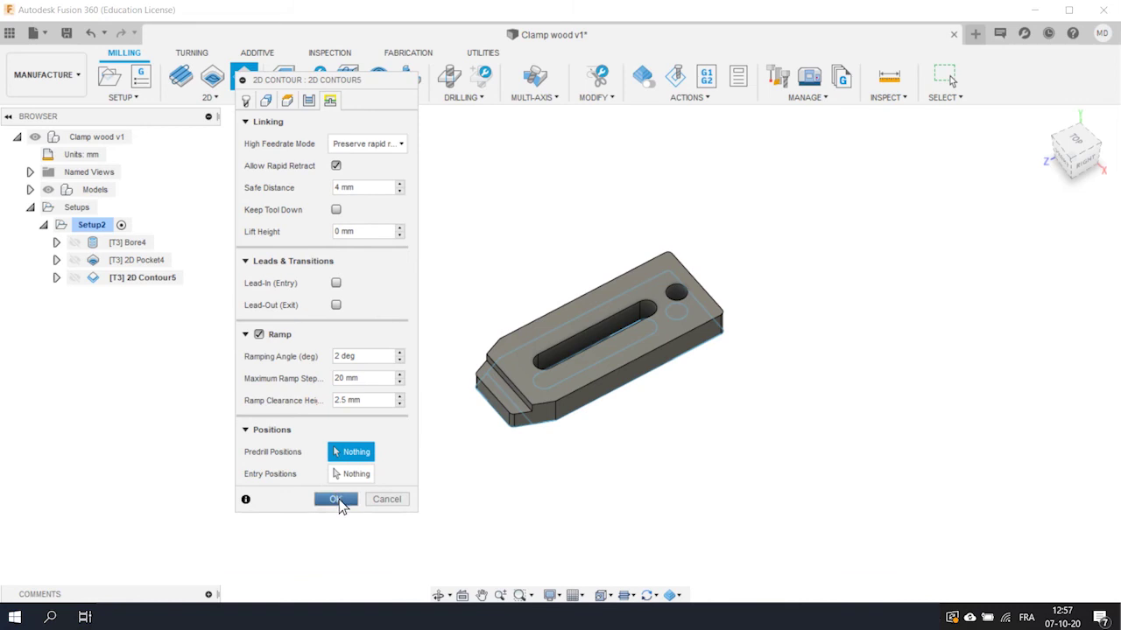
click(337, 501)
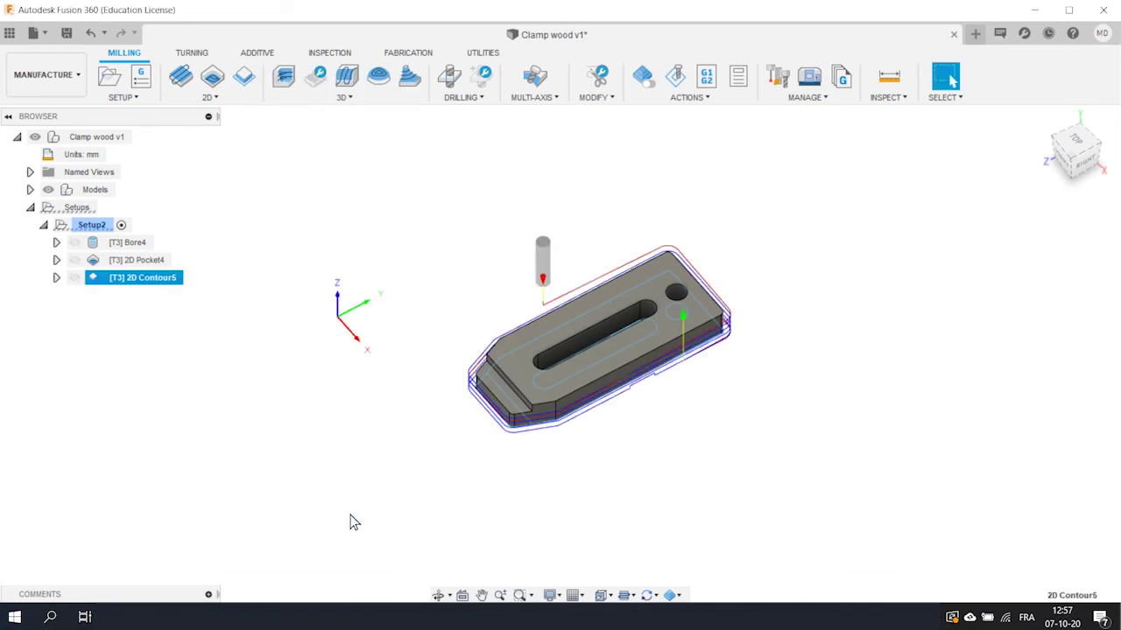
- Deselect the contour, orbit the clamp to its left side, and select Setup2
click(623, 466)
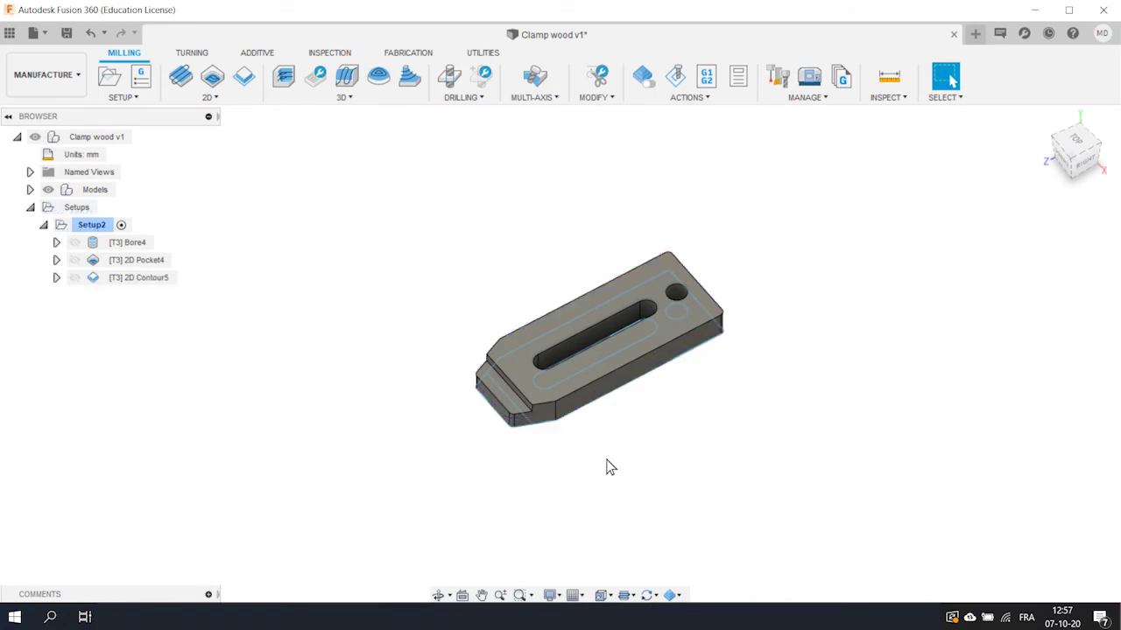
shift+middle_drag(602, 471, 713, 443)
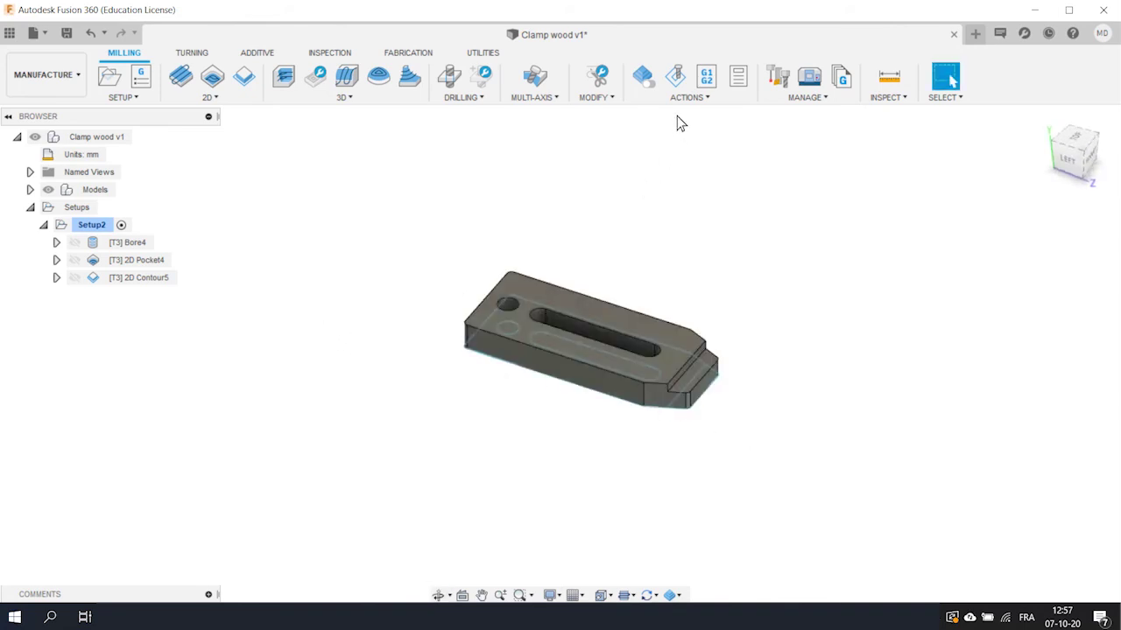
click(103, 225)
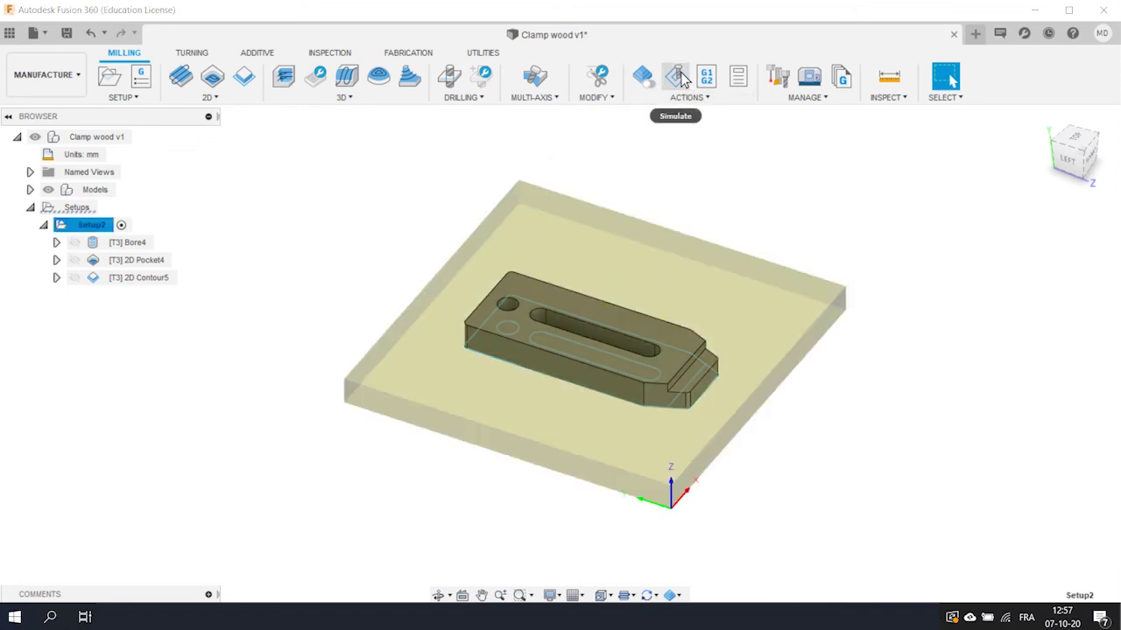
click(676, 77)
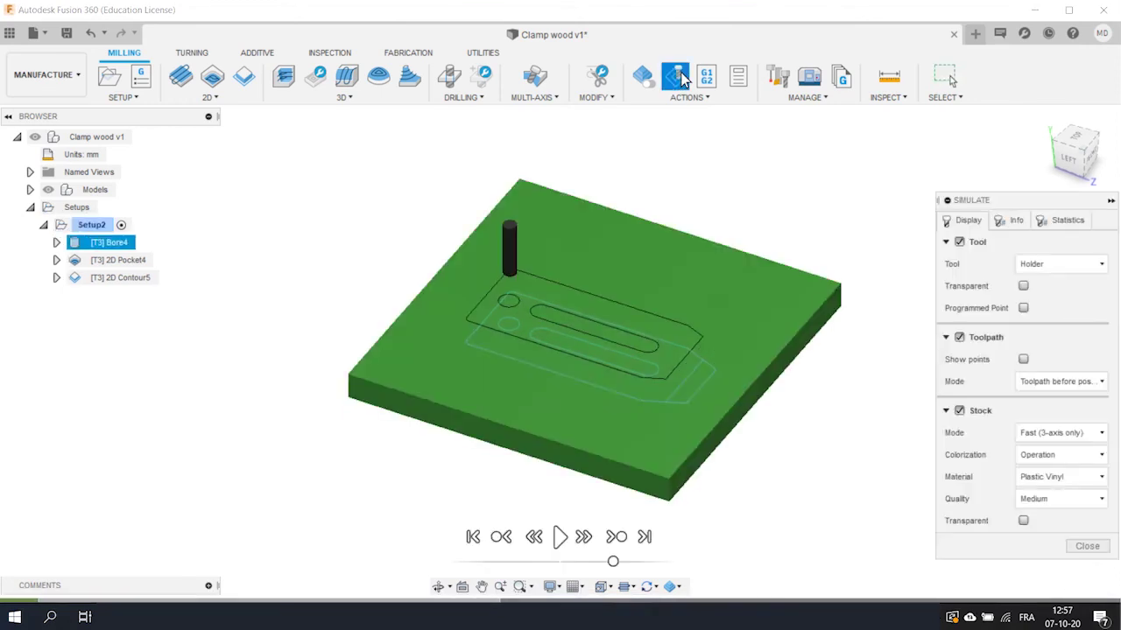
click(561, 537)
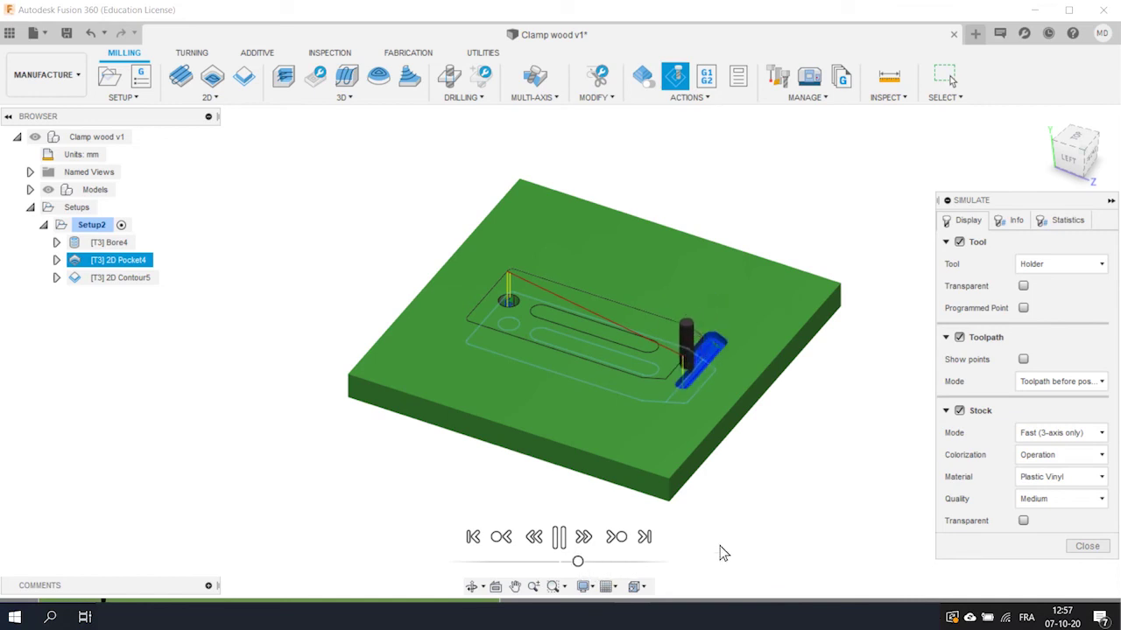
click(959, 410)
click(1061, 220)
click(968, 220)
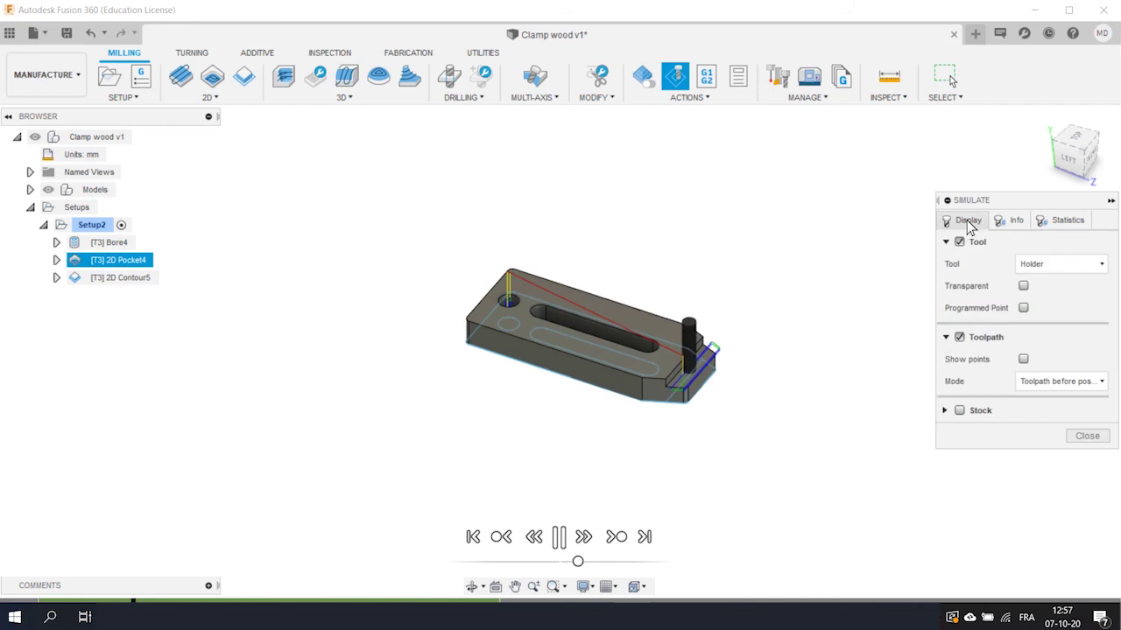
click(959, 410)
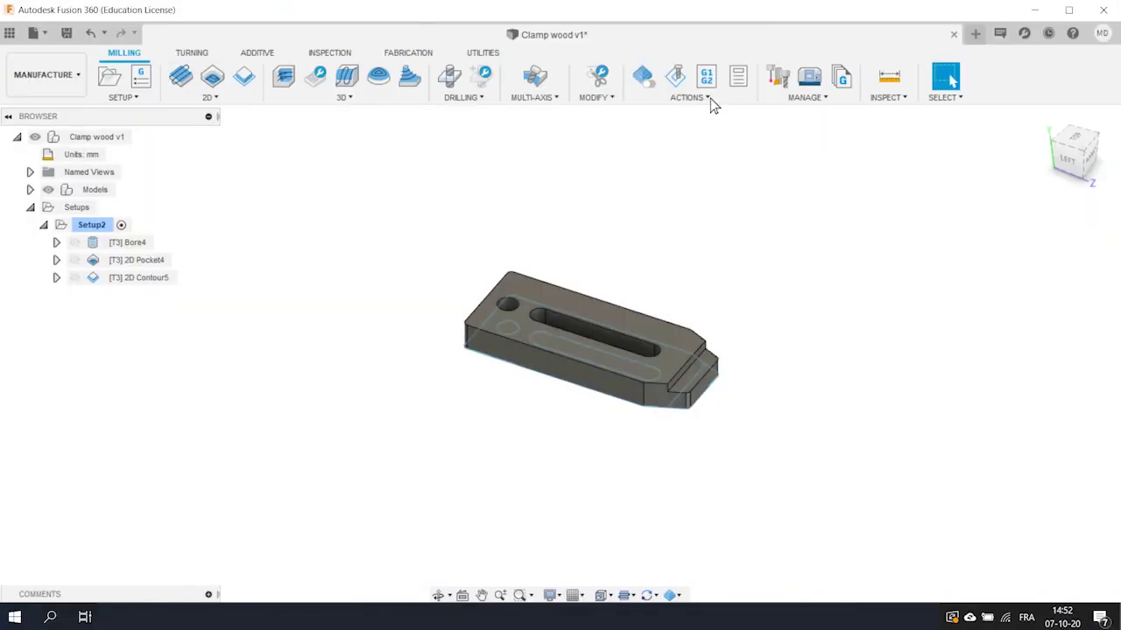
- In Post Process, use the personal post library with the PlanetCNC Mekanika post
click(707, 79)
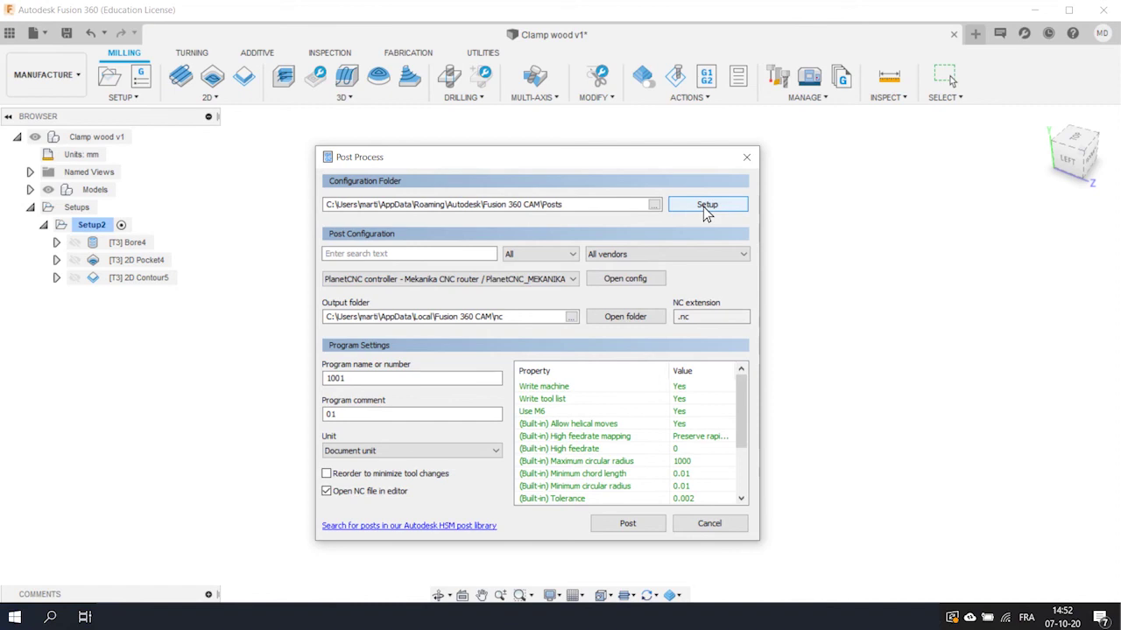
click(705, 207)
click(716, 239)
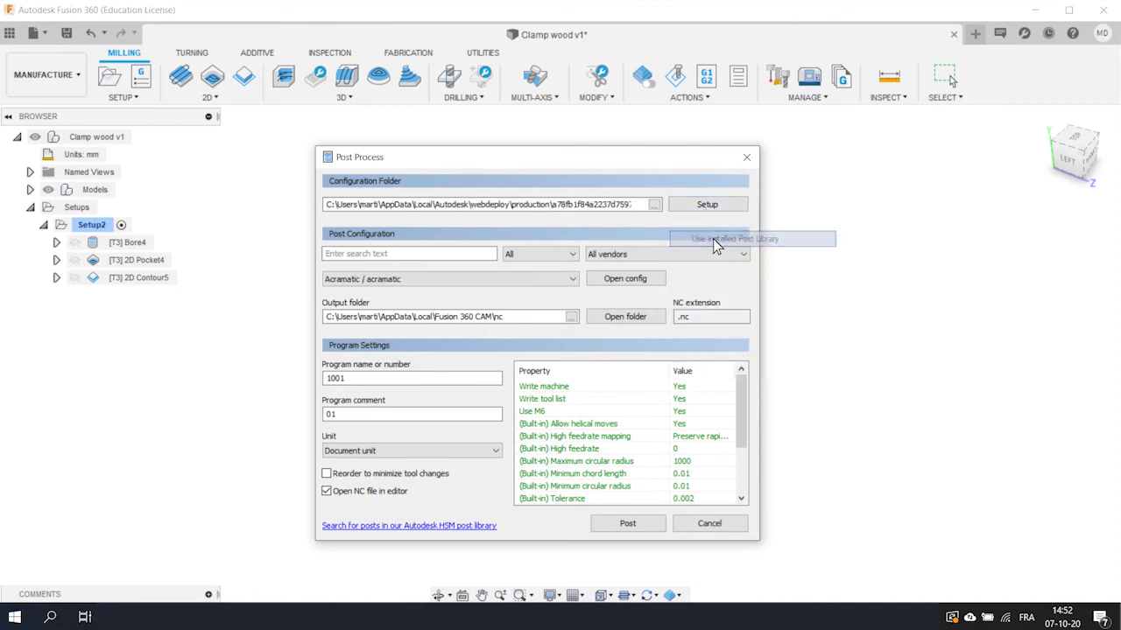
click(571, 279)
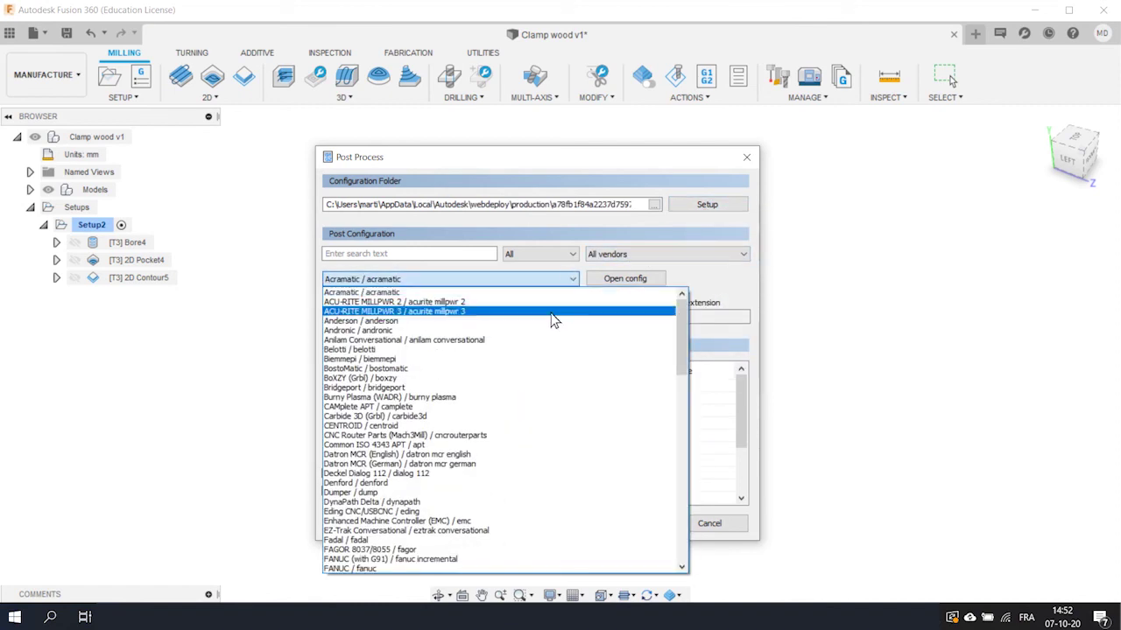
scroll(547, 363, down, 7)
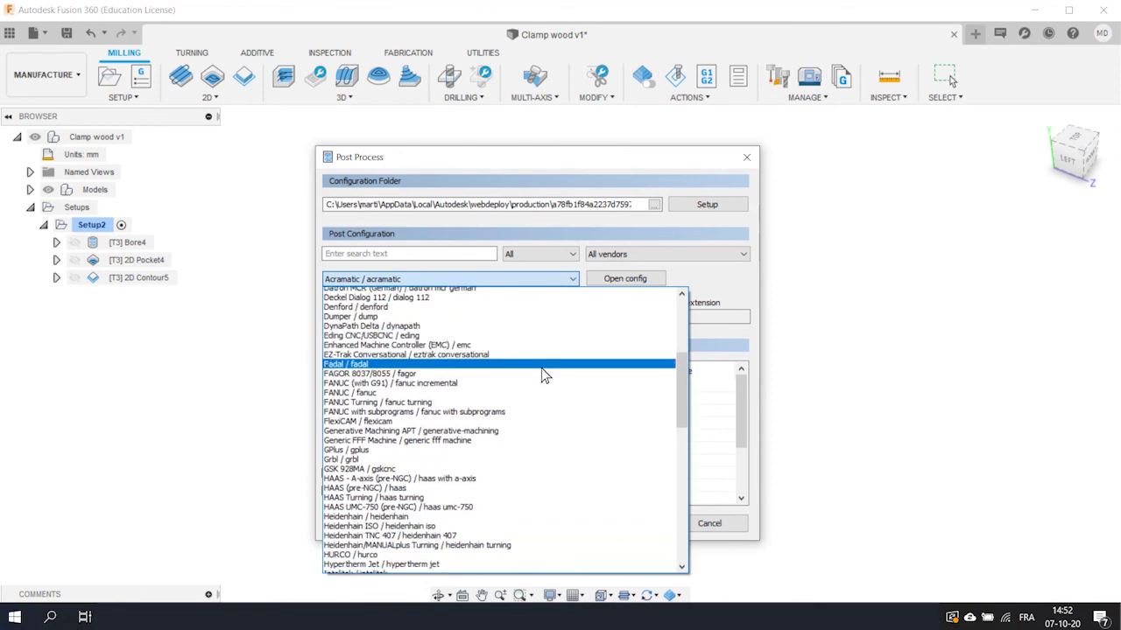
scroll(547, 372, up, 7)
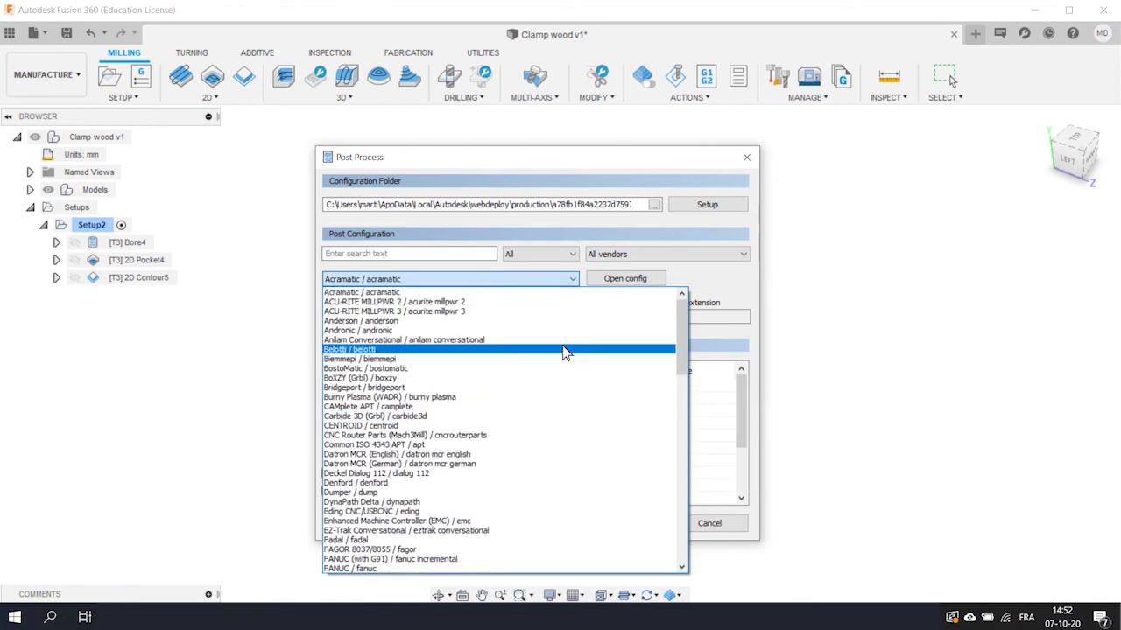
click(706, 210)
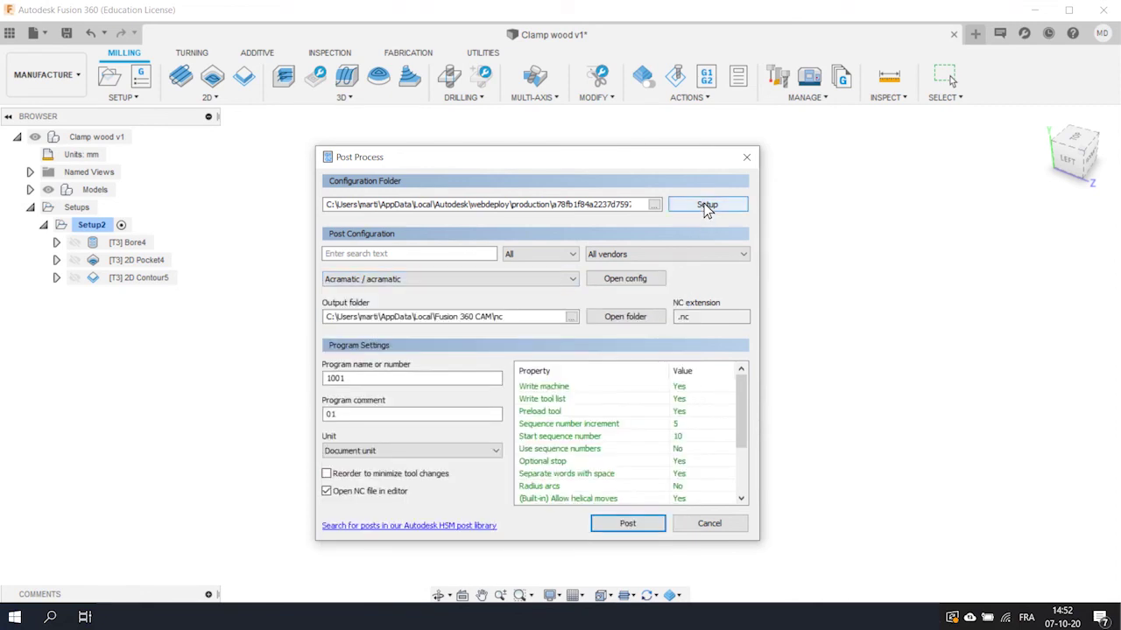
click(707, 208)
click(714, 223)
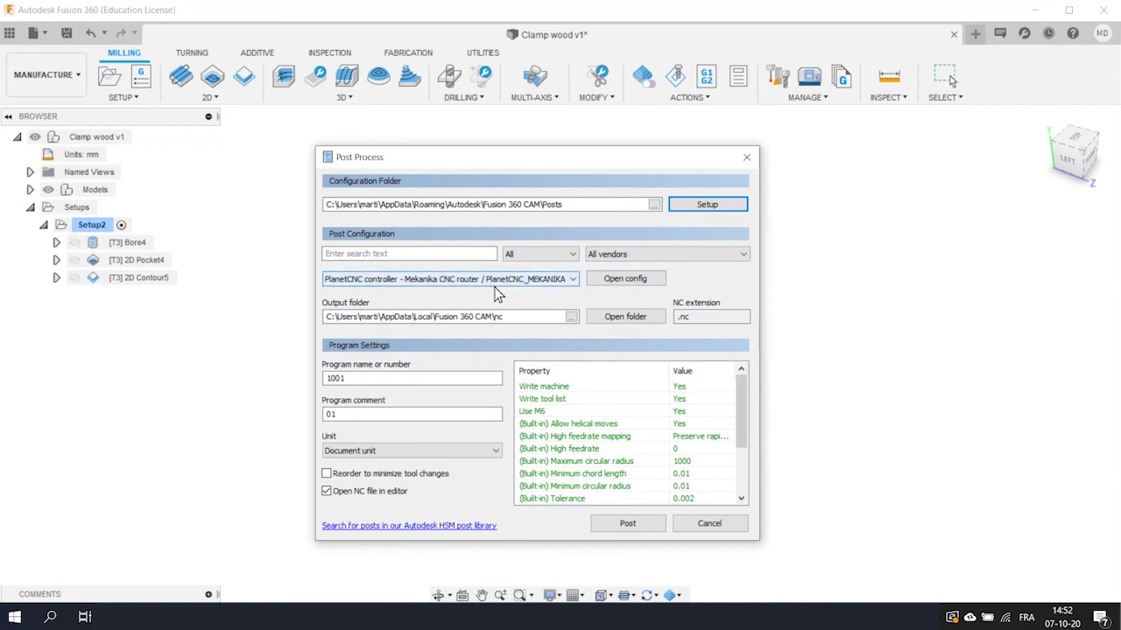
- Name the program 'Clamp wood', post it, and save as Clamp wood.nc
click(354, 379)
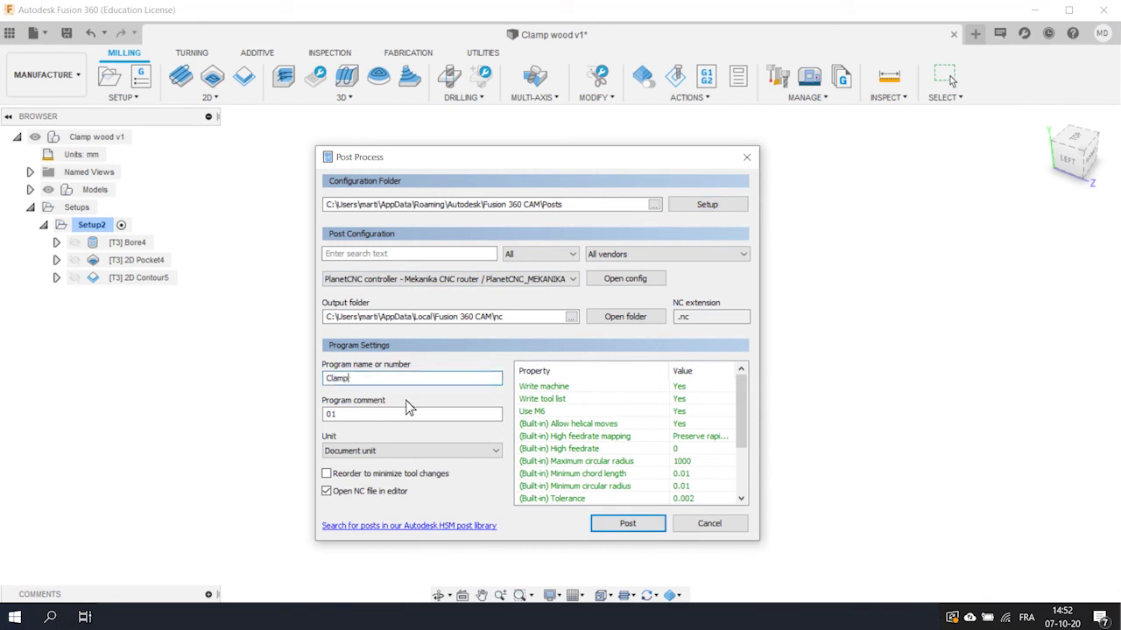
click(359, 418)
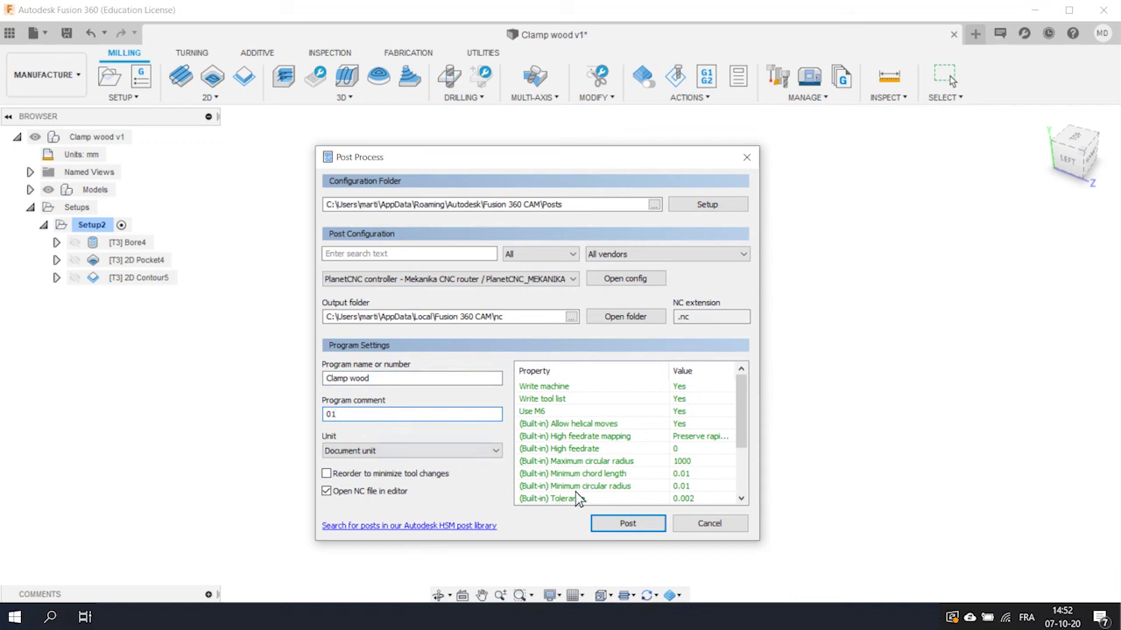
click(624, 525)
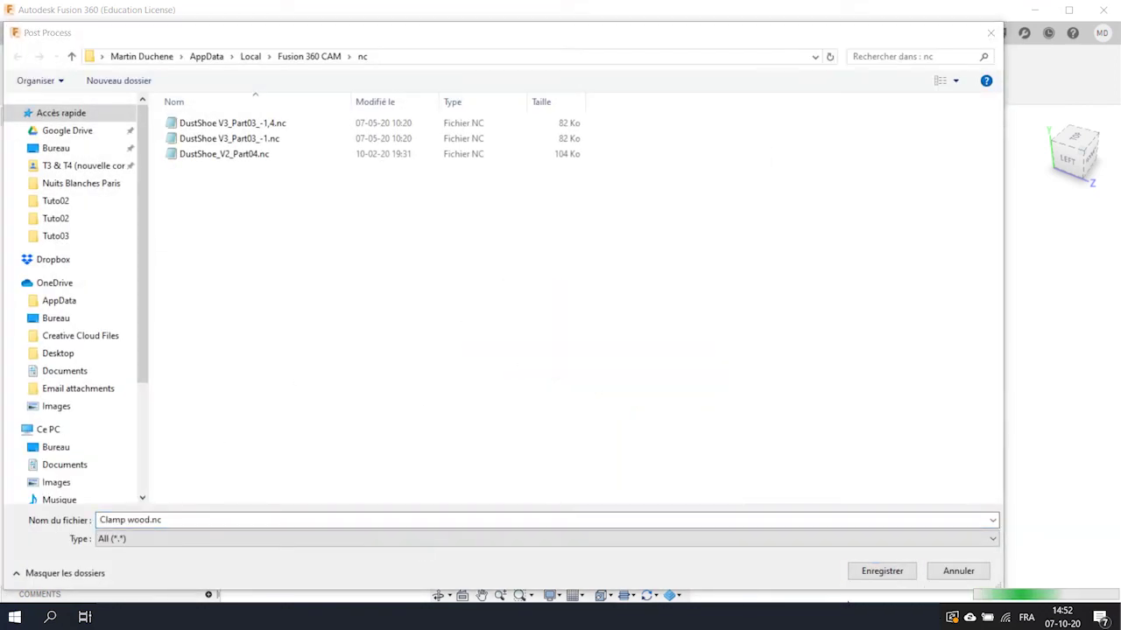
click(884, 572)
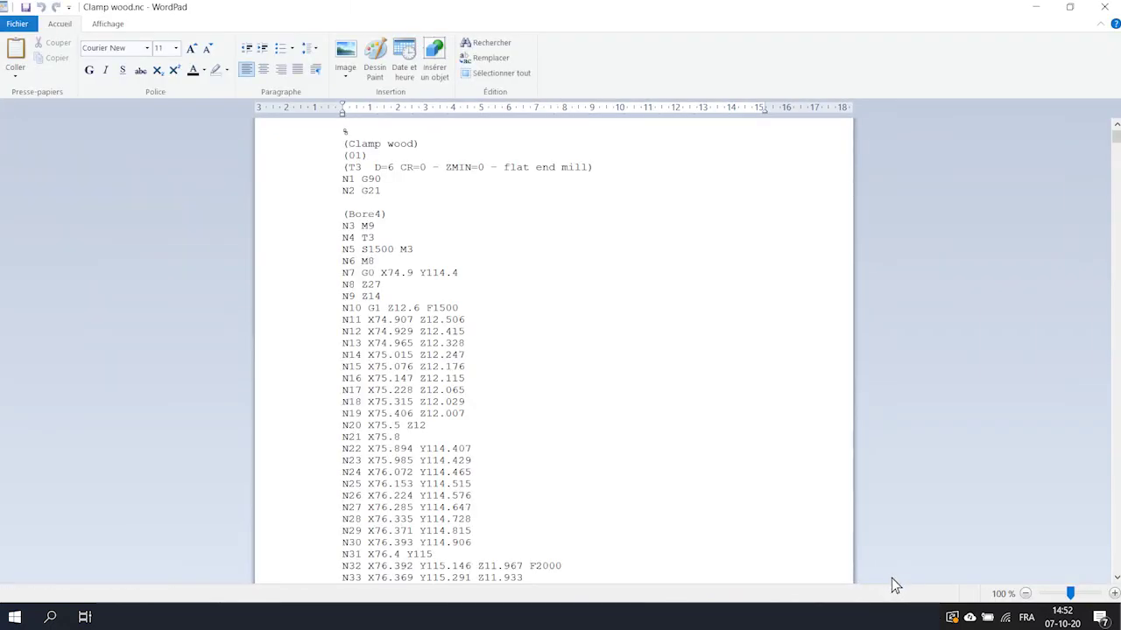
scroll(828, 492, down, 10)
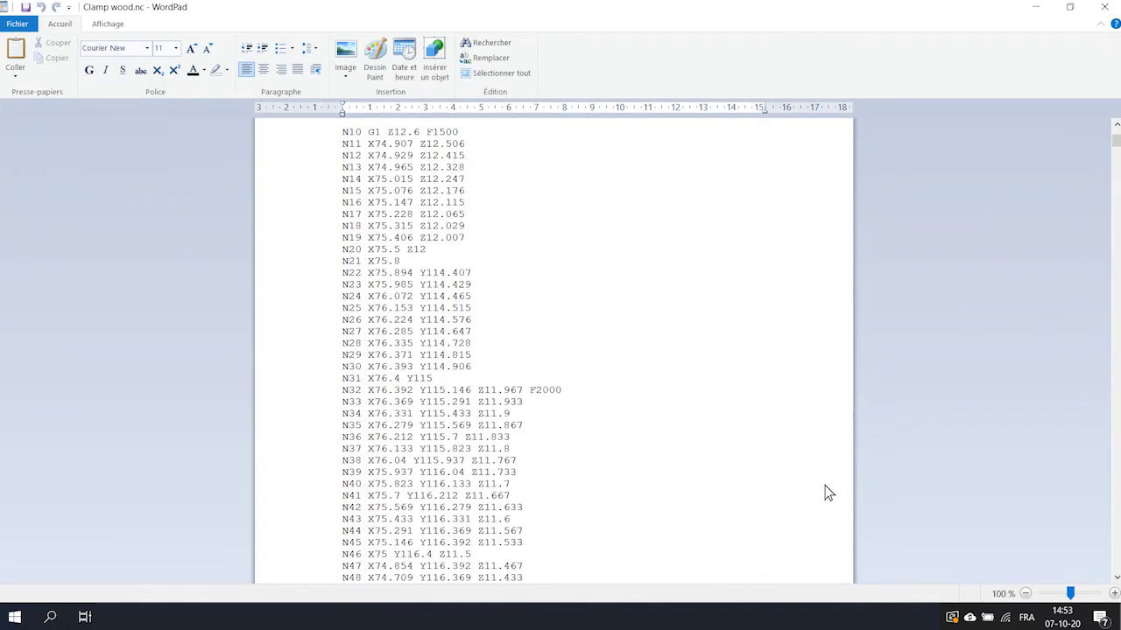